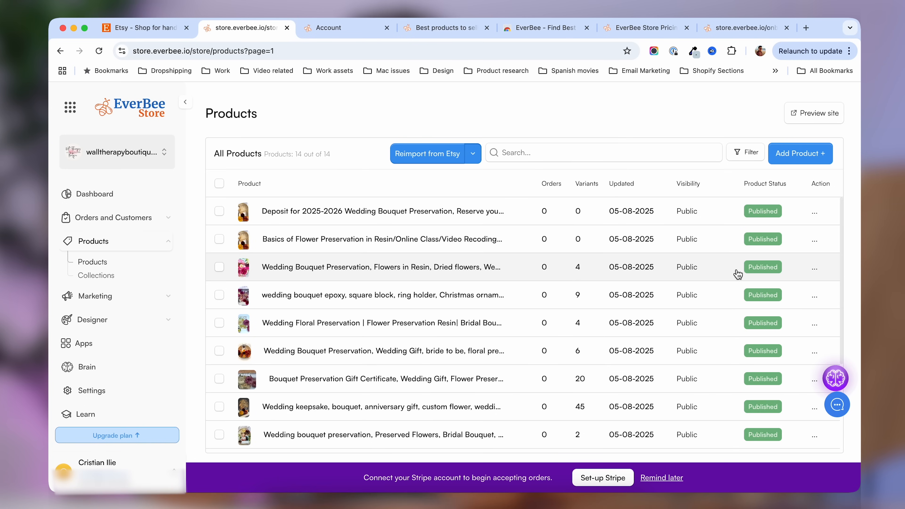
scroll(736, 278, down, 5)
scroll(733, 298, up, 5)
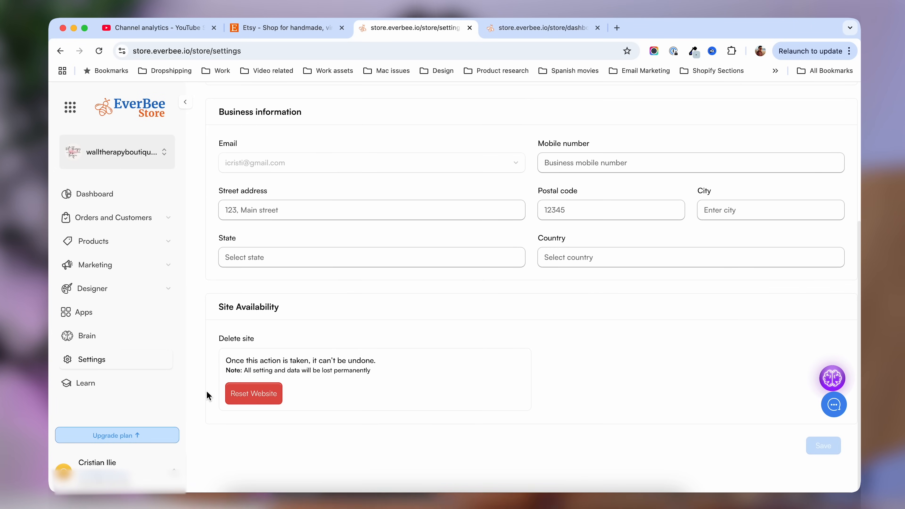
Reset the website under the site availability settings
click(242, 396)
click(548, 358)
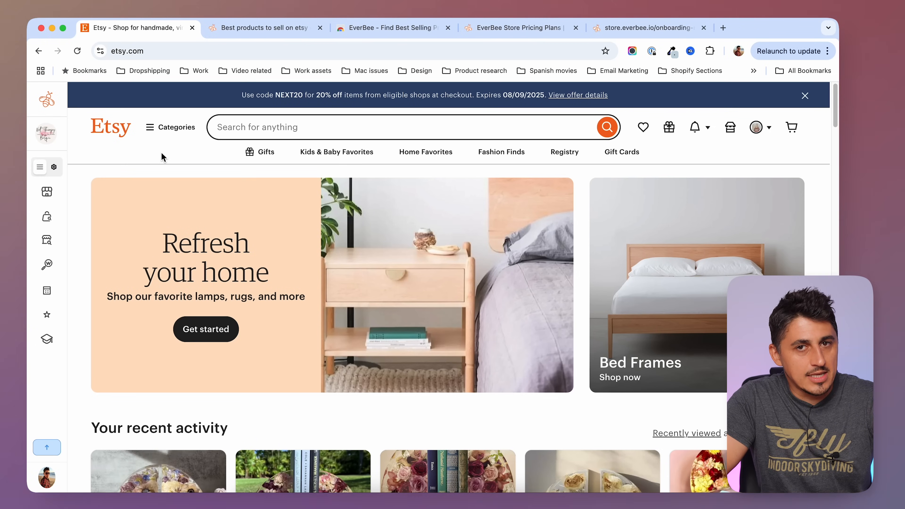
Look over EverBee's product offerings on its website and the EverBee extension's page in the Chrome Web Store
click(244, 28)
mouse_move(342, 117)
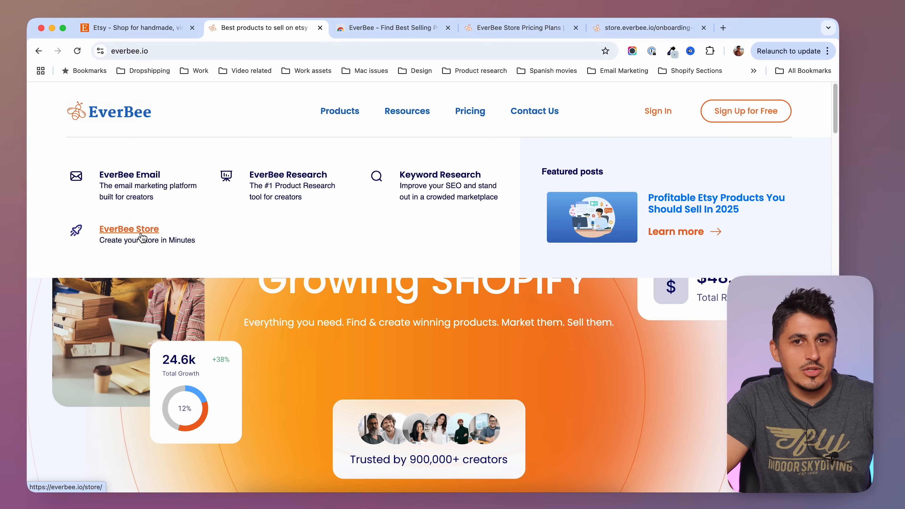
click(394, 28)
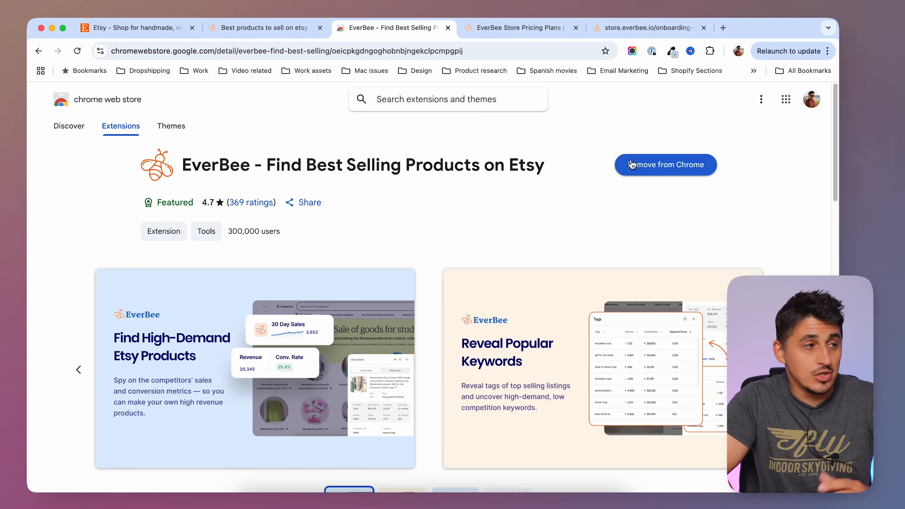
Return to the Etsy site and open EverBee Store from the EverBee extension there
click(161, 29)
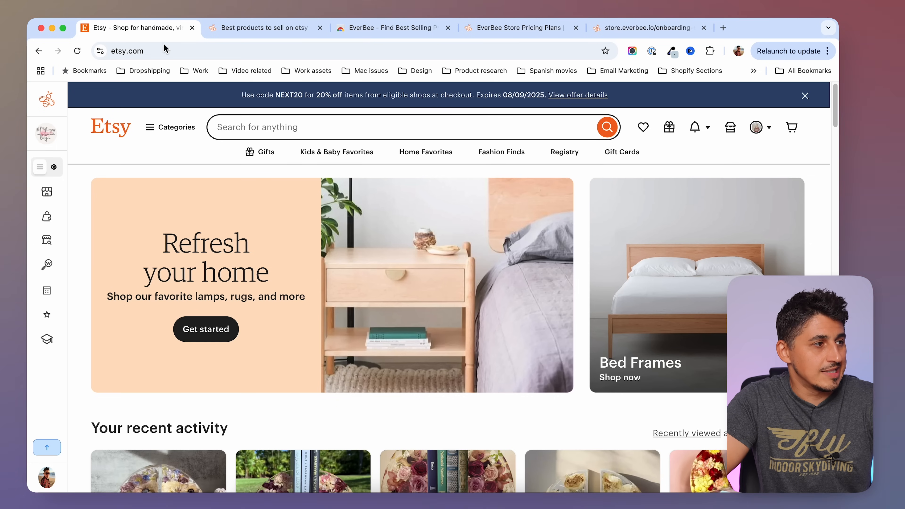
mouse_move(57, 103)
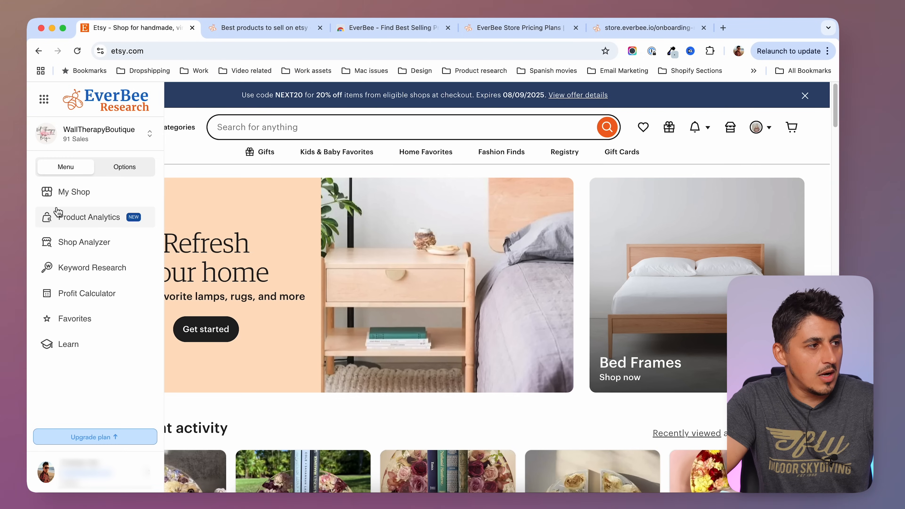
click(44, 100)
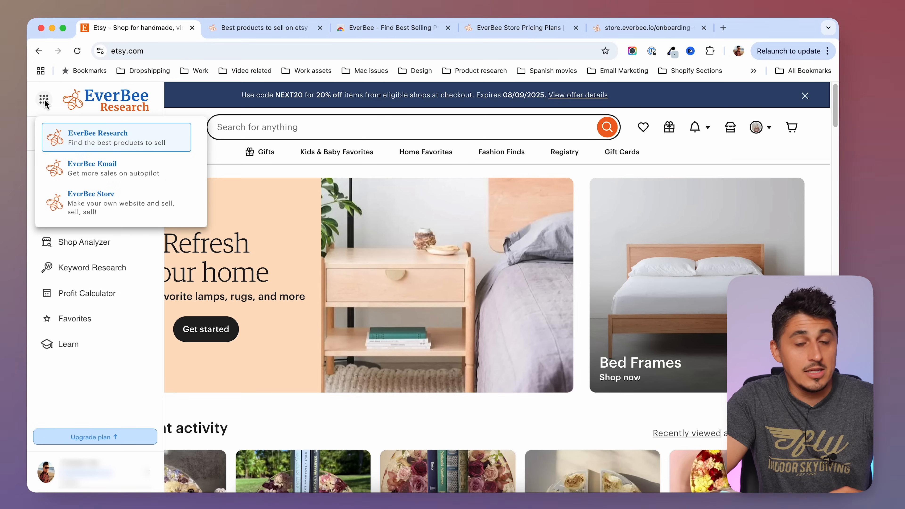
click(102, 206)
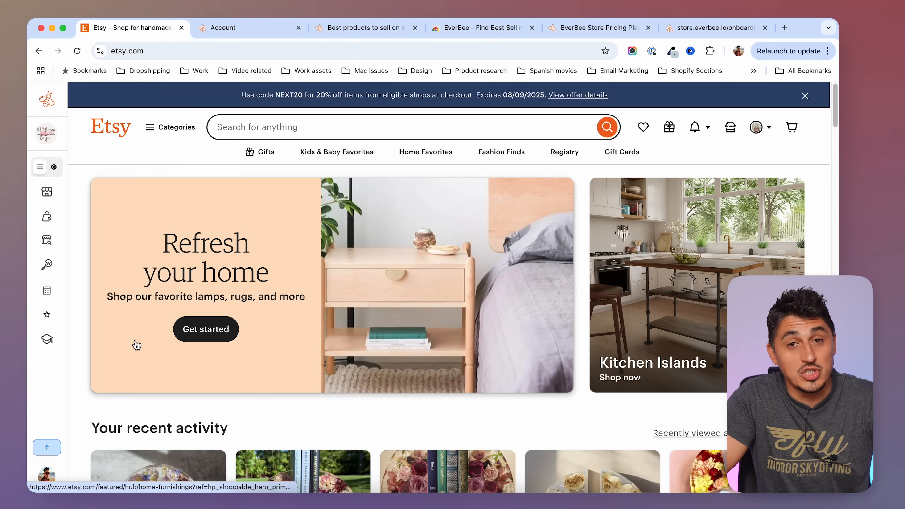
mouse_move(47, 383)
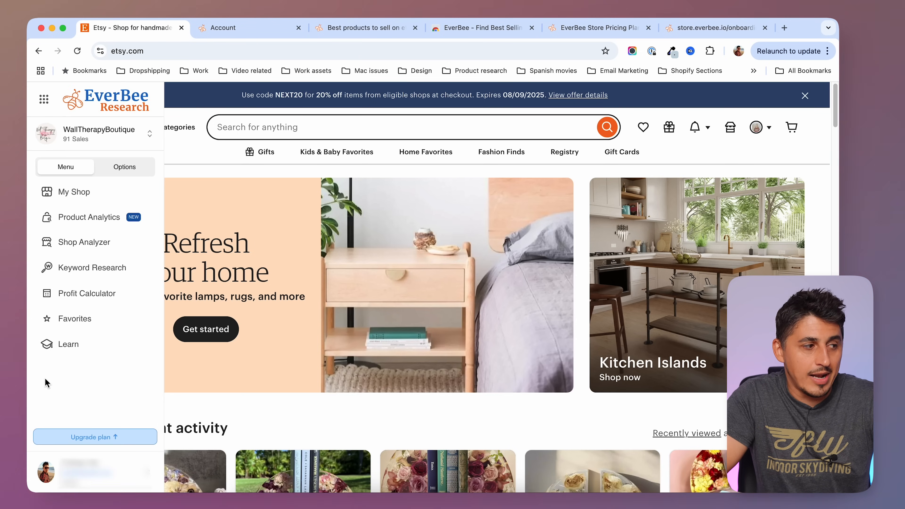
click(44, 99)
click(117, 204)
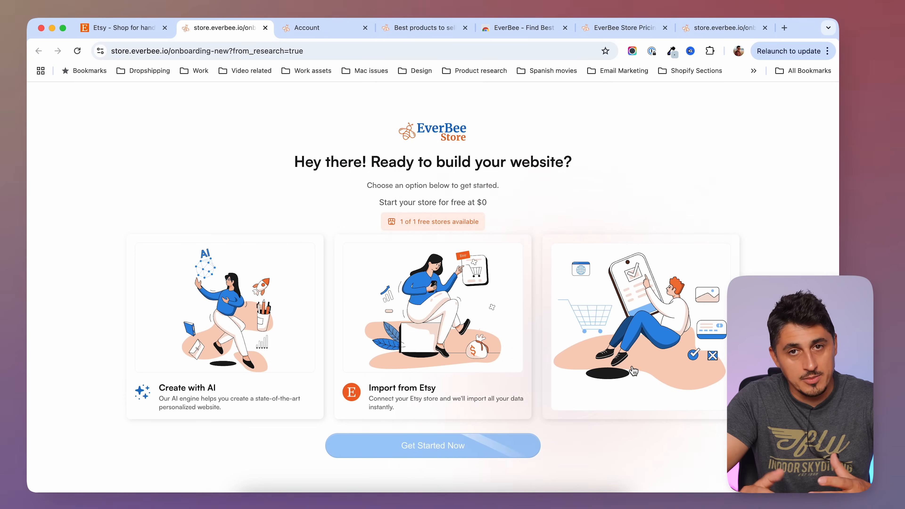
Start the new website with the Import from Etsy option and grant EverBee access to the Etsy account
click(433, 272)
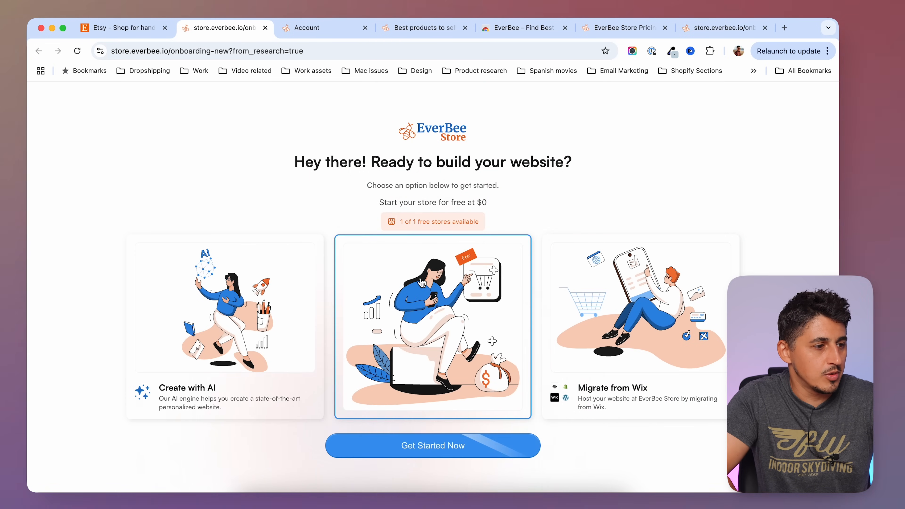
click(430, 444)
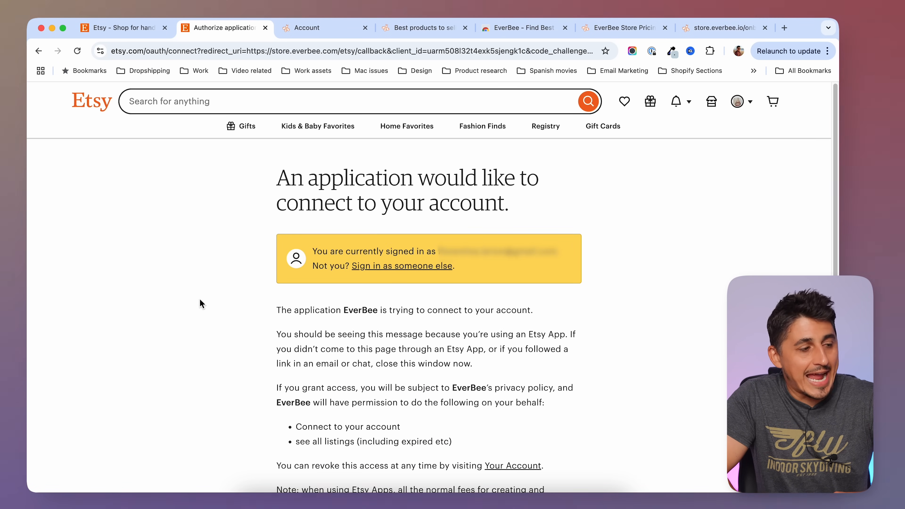
scroll(200, 300, down, 5)
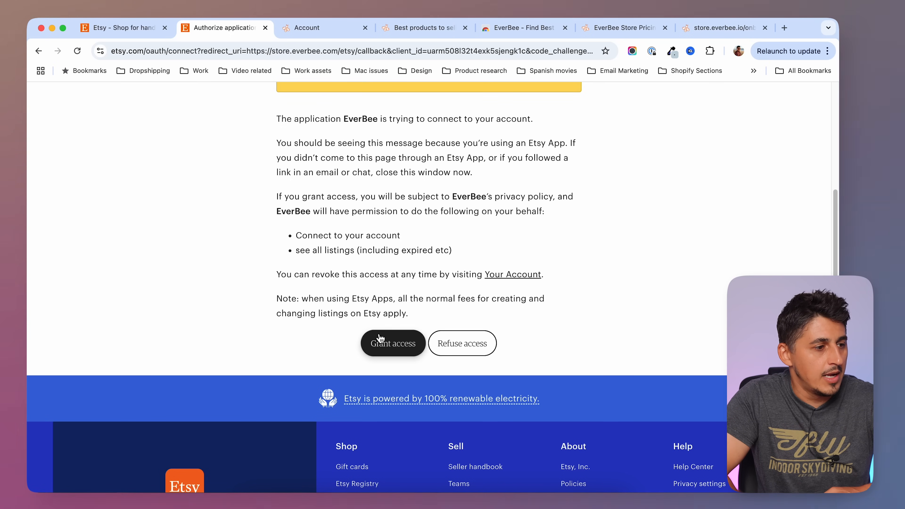
click(397, 348)
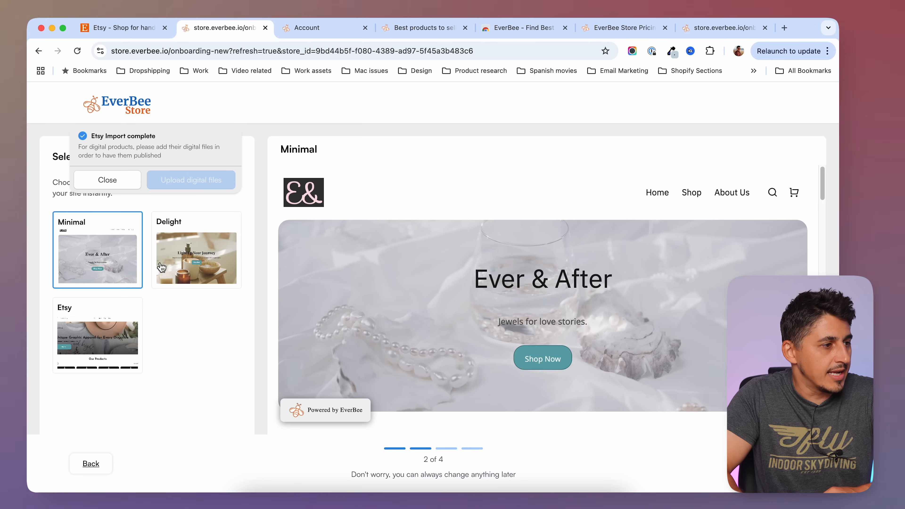
Choose the Etsy template for the store and continue through the Printify question with "No, I don't"
click(121, 338)
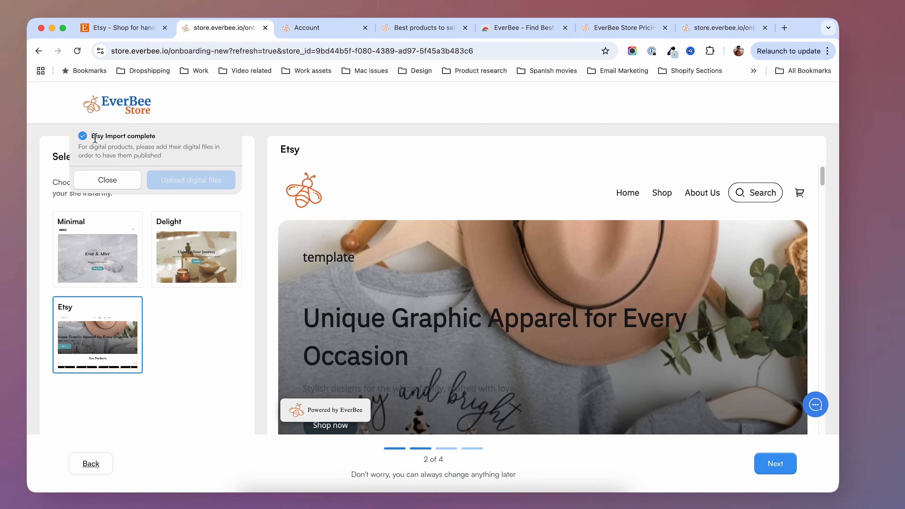
click(107, 180)
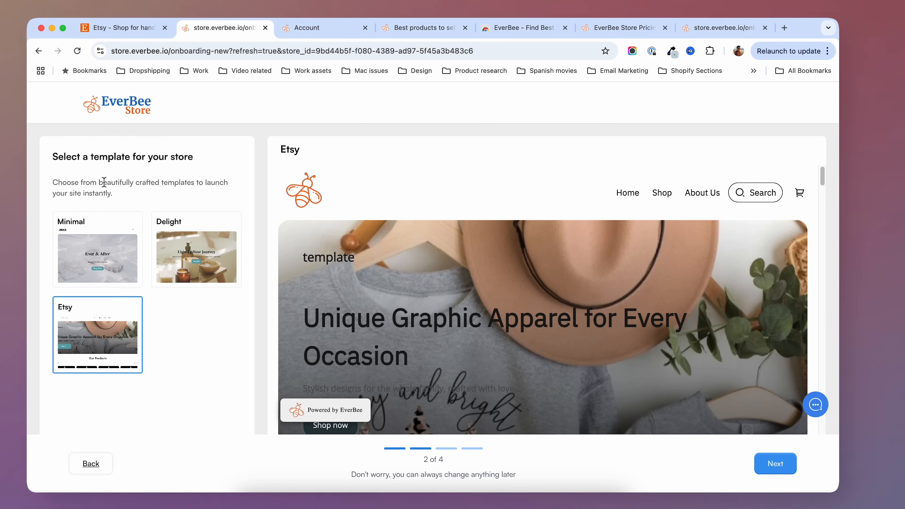
click(783, 473)
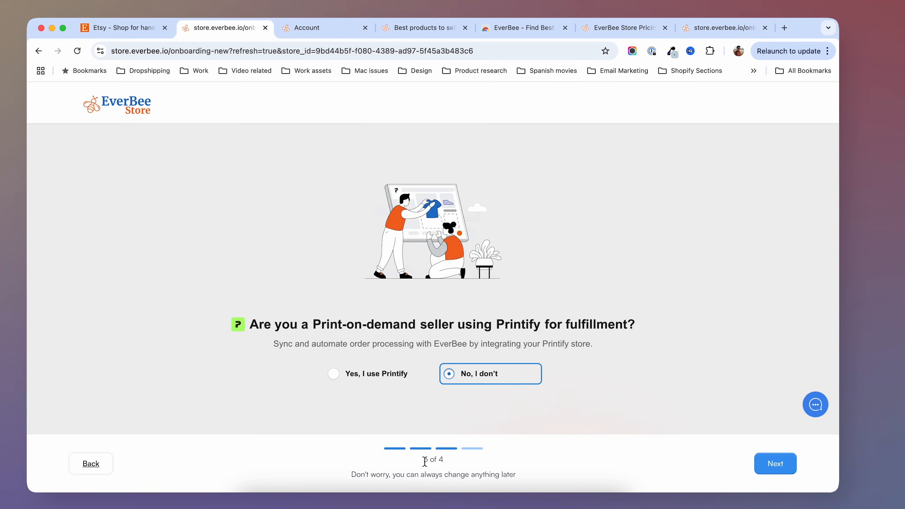
click(772, 471)
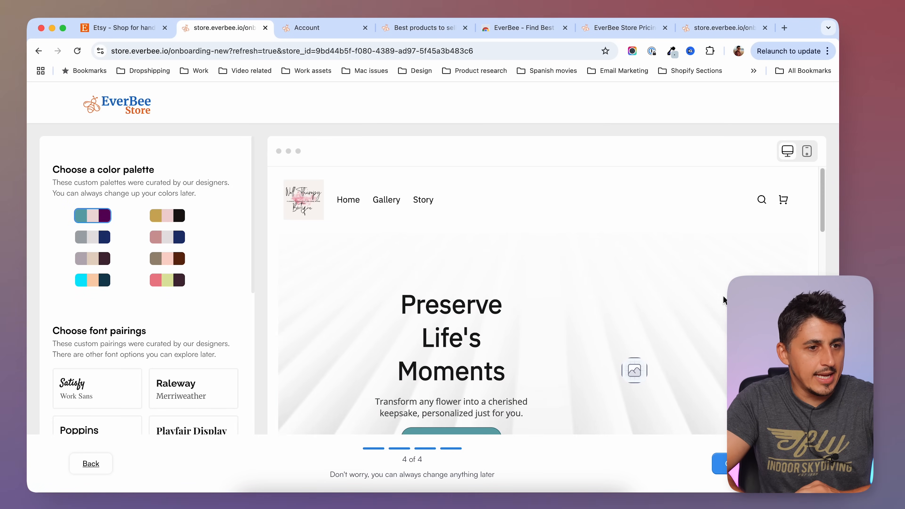
Preview the generated site, try several color palettes and apply the dusty pink, light grey and navy one
scroll(722, 295, down, 10)
scroll(722, 299, up, 10)
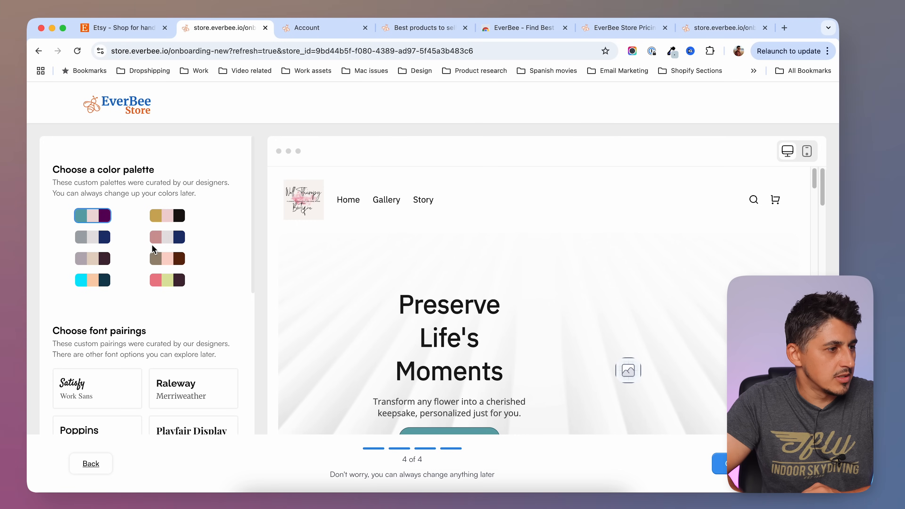
click(177, 238)
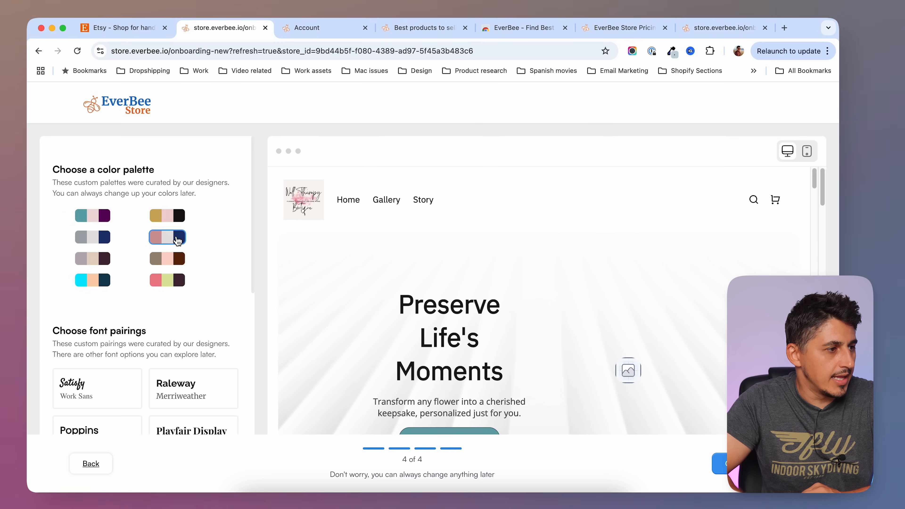
click(174, 267)
click(174, 282)
click(166, 237)
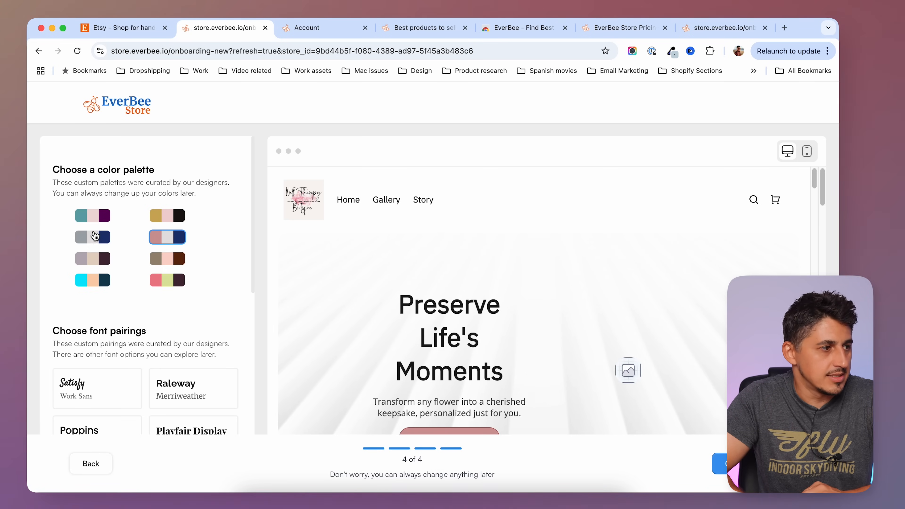
Apply the Playfair Display and Source Sans Pro font pairing and finish the onboarding by going to the dashboard
scroll(95, 235, down, 5)
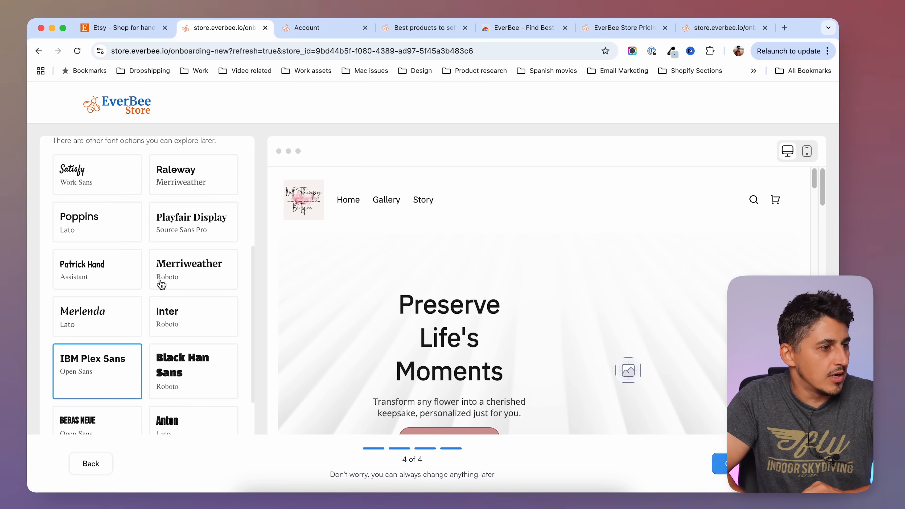
scroll(162, 283, down, 3)
scroll(206, 281, up, 2)
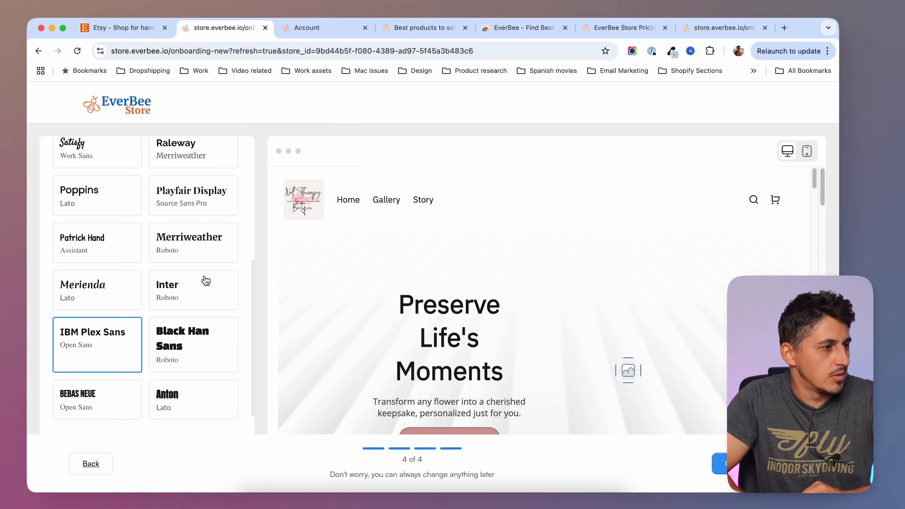
click(205, 212)
scroll(207, 325, down, 1)
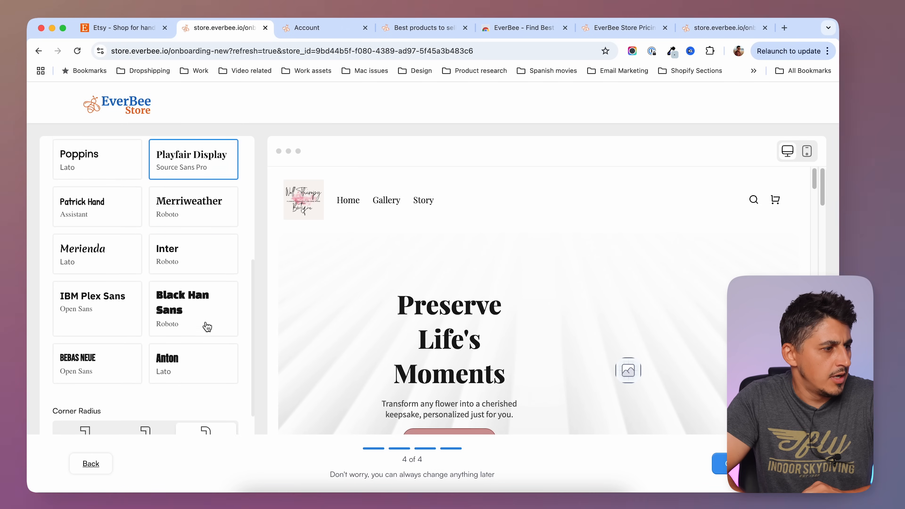
scroll(207, 326, down, 1)
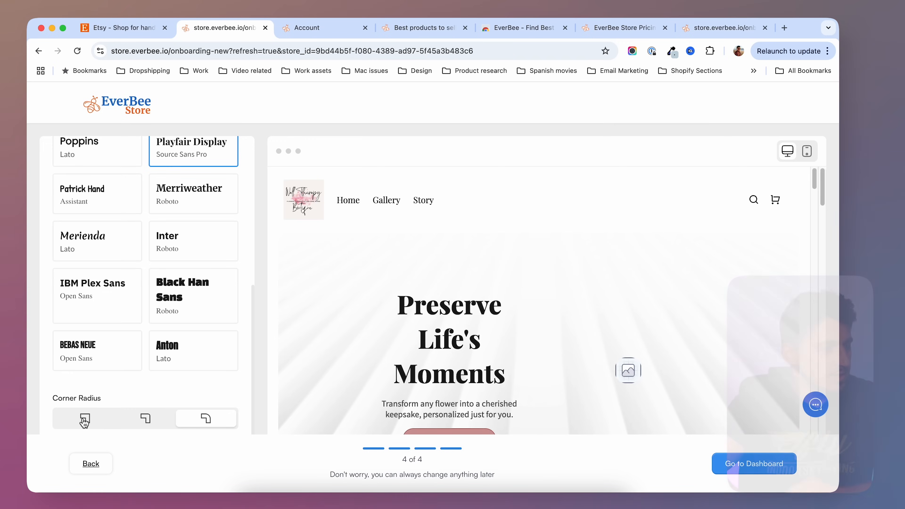
click(757, 466)
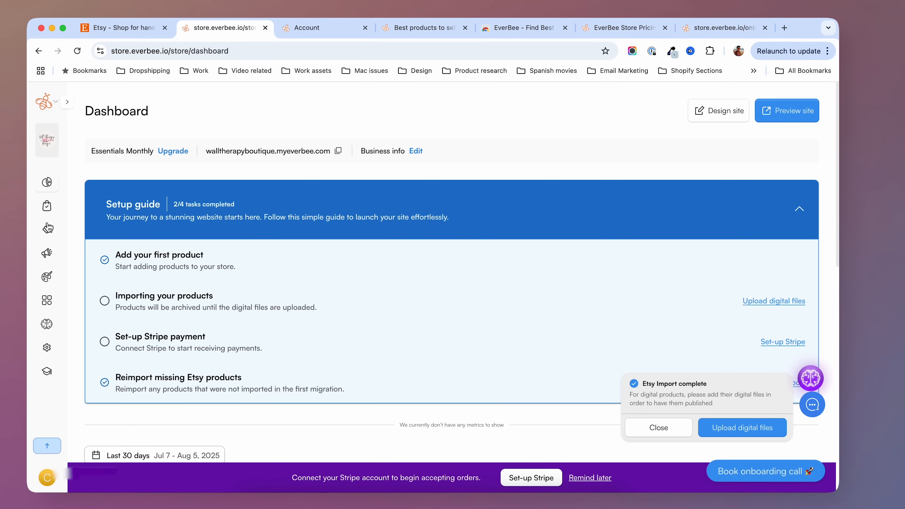
Open the store's product list and review the publishing status of the imported Etsy products
click(46, 213)
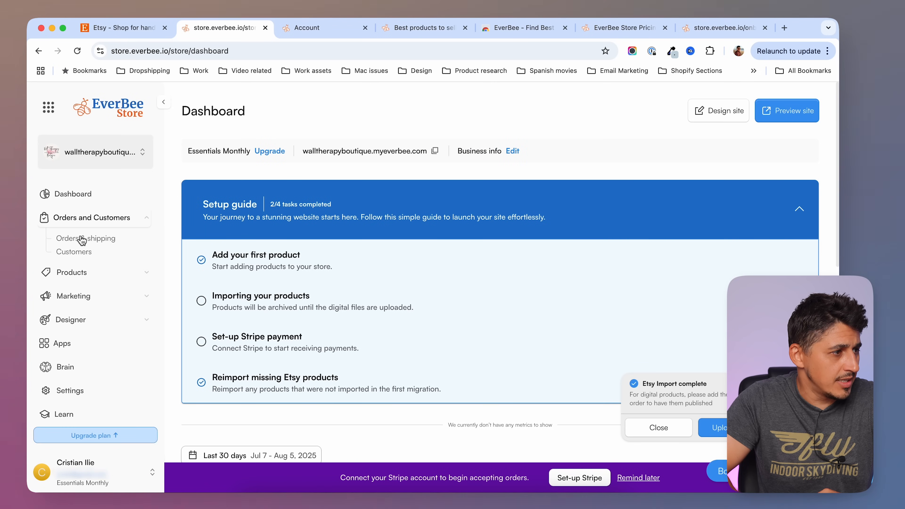
click(55, 275)
click(85, 264)
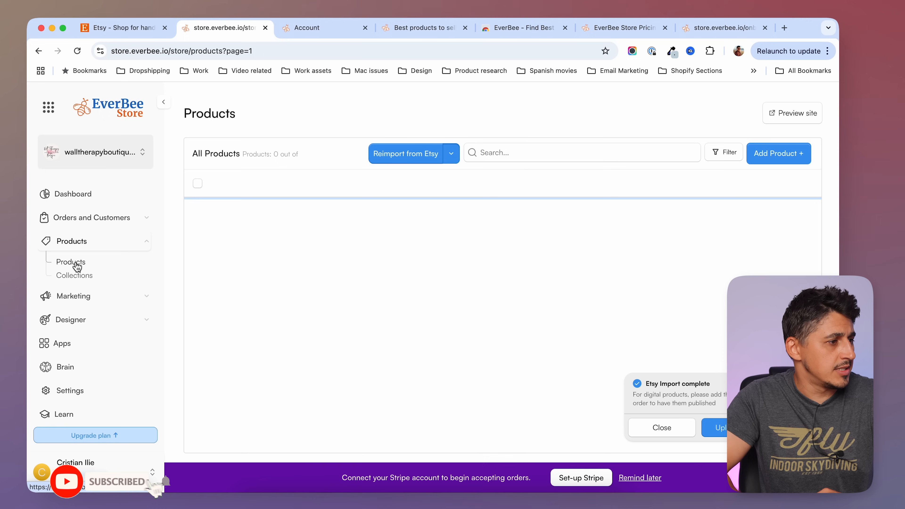
click(807, 268)
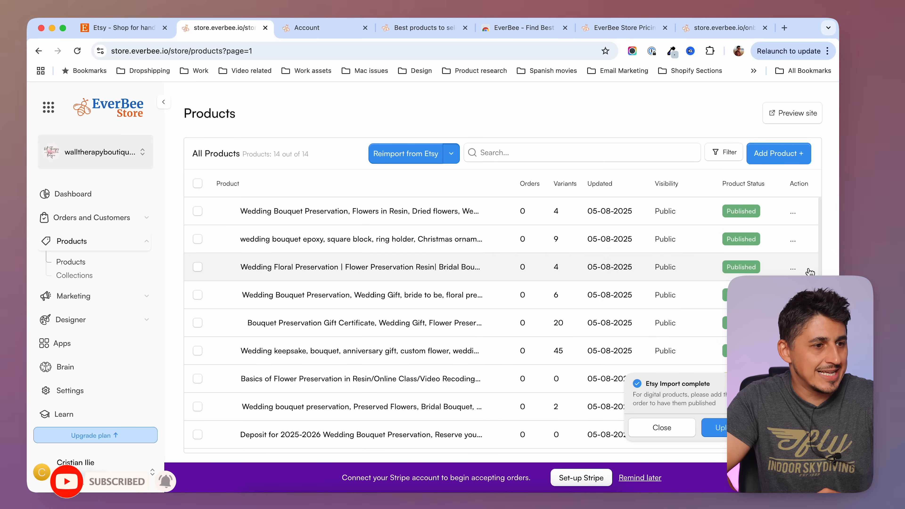
scroll(461, 281, down, 4)
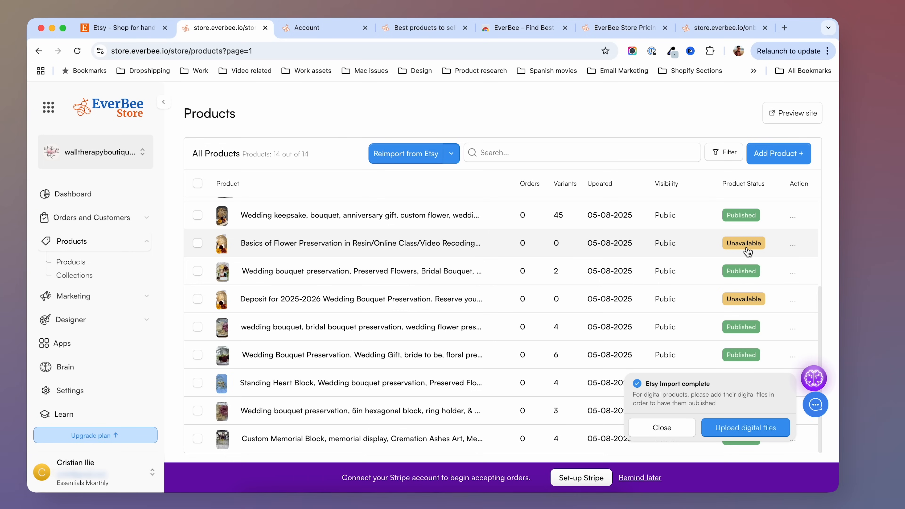
From the dashboard's setup guide, upload AllthelinksforEtsy.pdf as the digital file for the Basics of Flower Preservation product
click(73, 194)
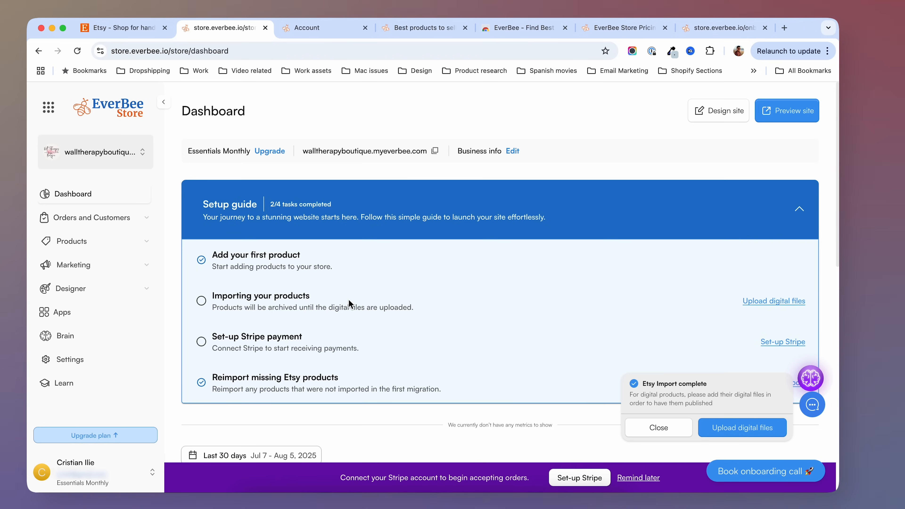
click(781, 305)
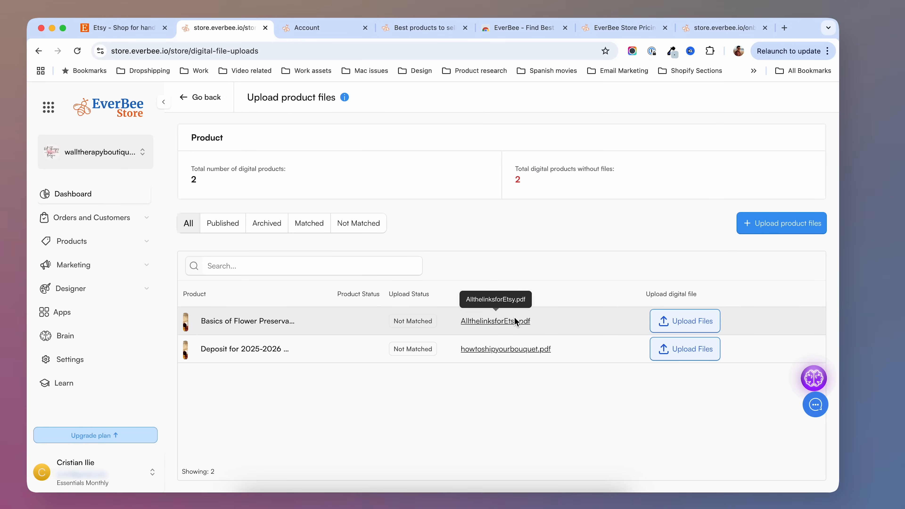
key(F11)
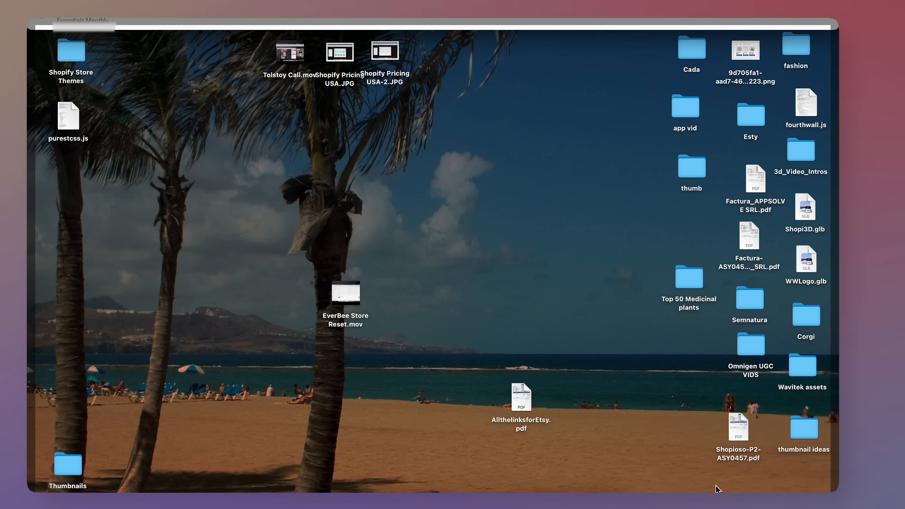
drag(524, 408, 688, 322)
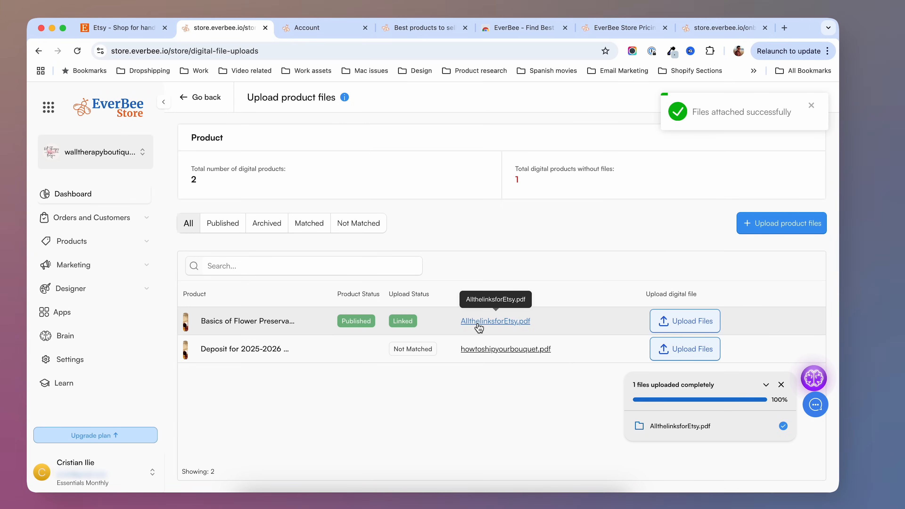
Check the store's full product list for products that are still unavailable and dismiss the file upload notice
click(82, 243)
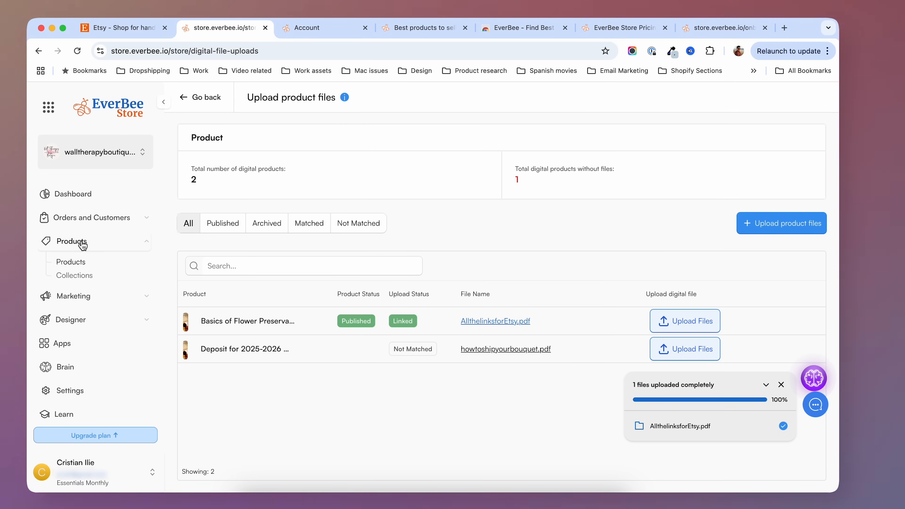
click(85, 262)
scroll(659, 292, down, 1)
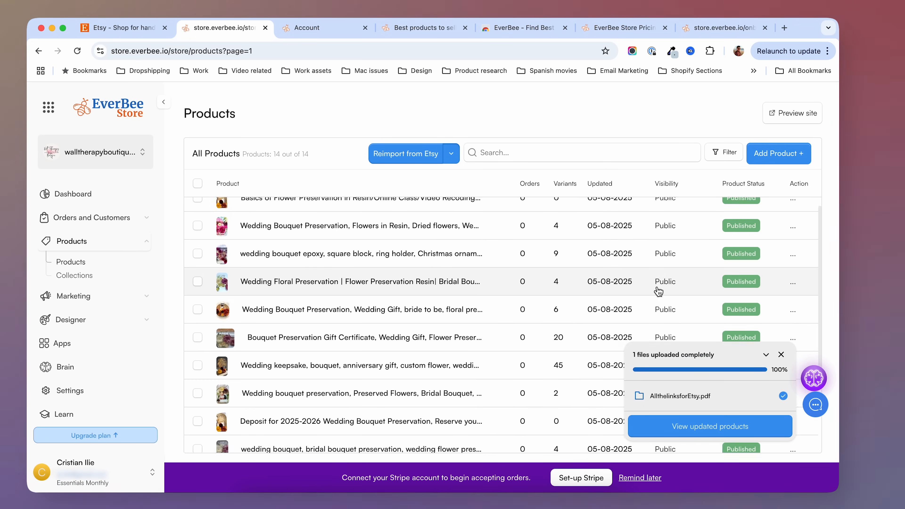
scroll(659, 291, down, 3)
click(781, 354)
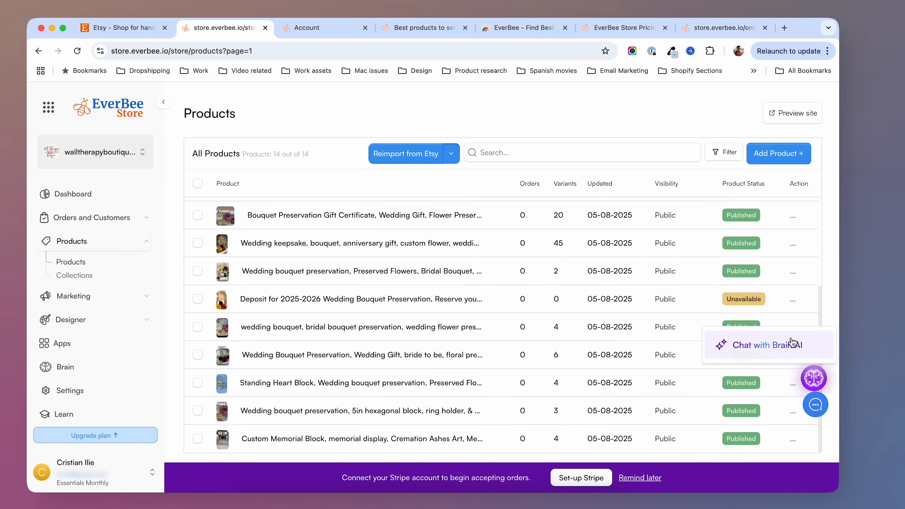
scroll(775, 261, up, 5)
scroll(741, 357, down, 4)
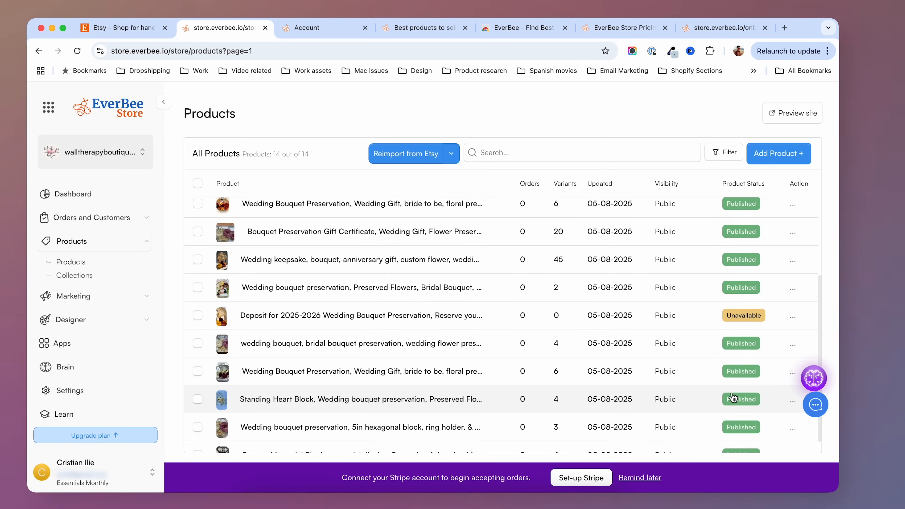
Bulk upload AllthelinksforEtsy.pdf and howtoshipyourbouquet.pdf from the Digital Products folder as the store's product files
click(743, 316)
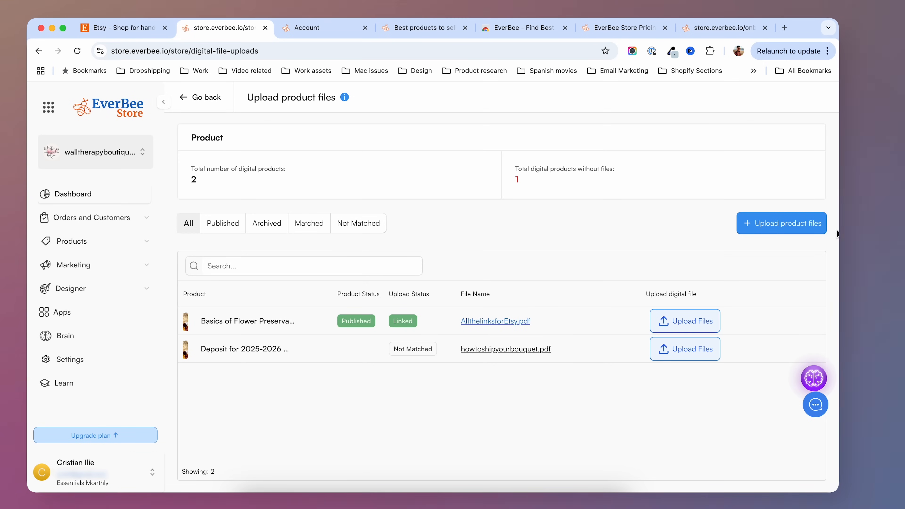
click(779, 230)
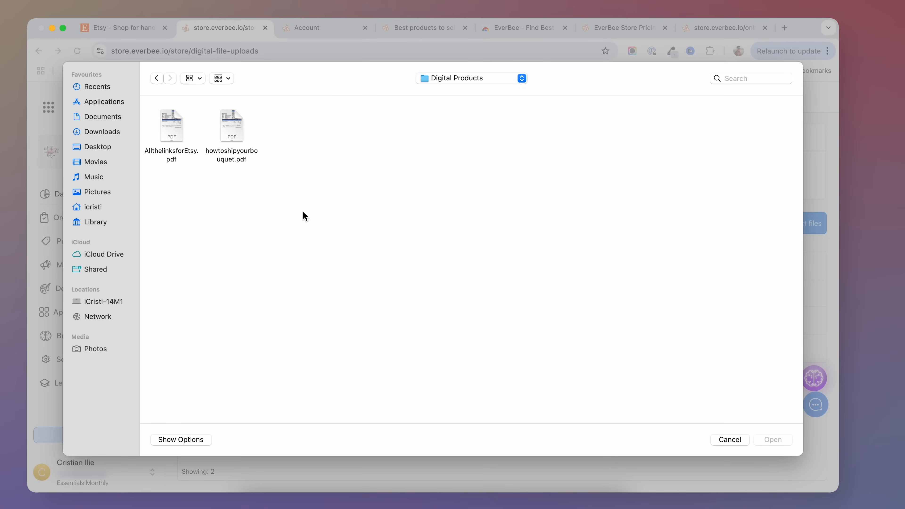
drag(314, 133, 163, 209)
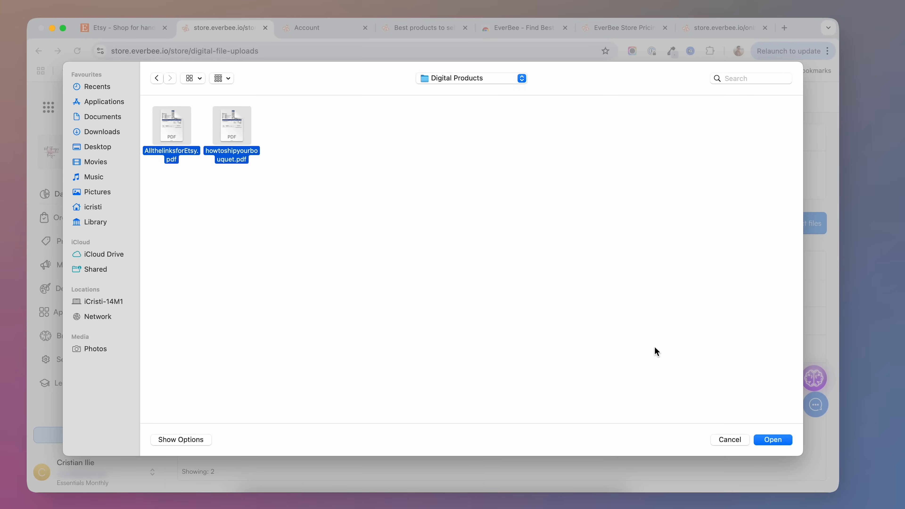
click(764, 445)
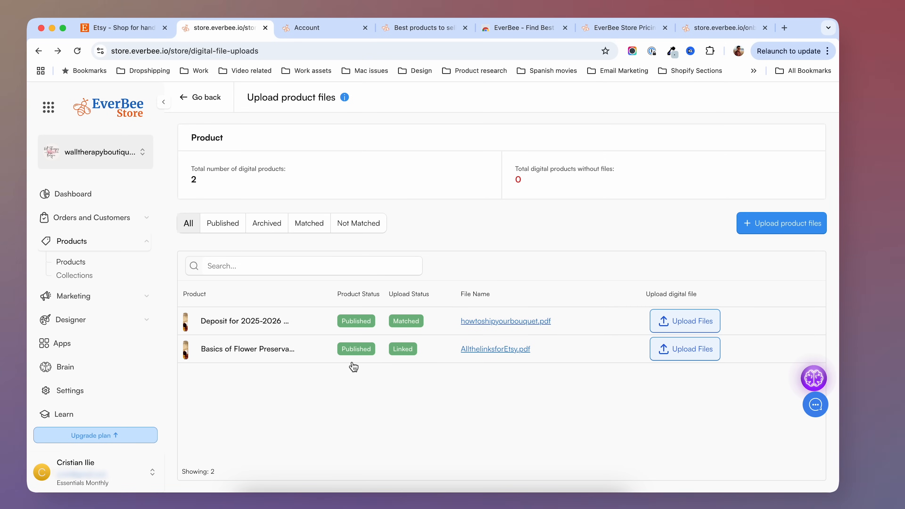
Return to the product list and verify the status of the two digital products after the bulk upload
click(73, 263)
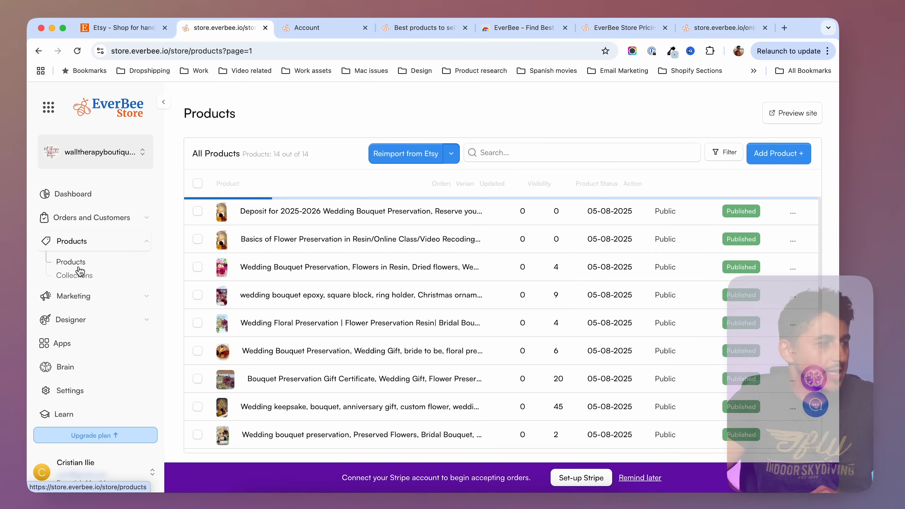
scroll(534, 252, down, 2)
scroll(709, 299, up, 2)
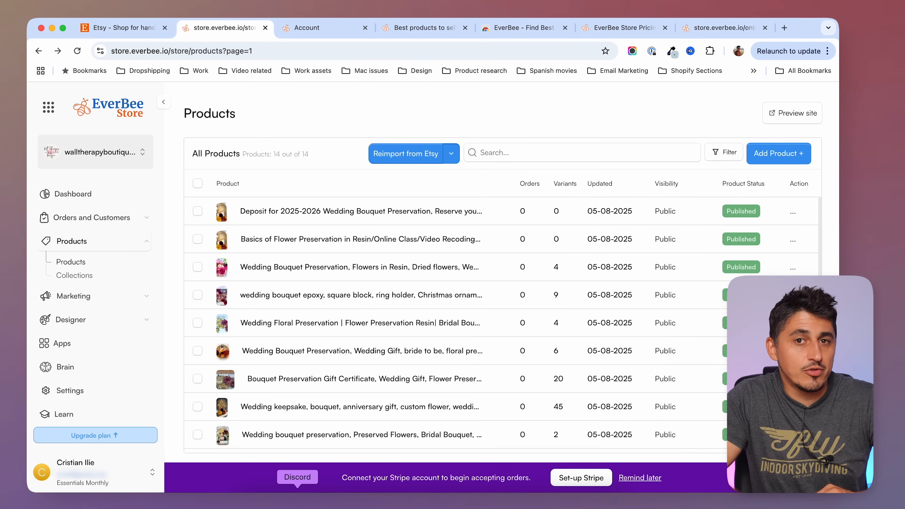
Open the Deposit for 2025-2026 Wedding Bouquet Preservation product for editing and review its general, variant and additional information
click(319, 216)
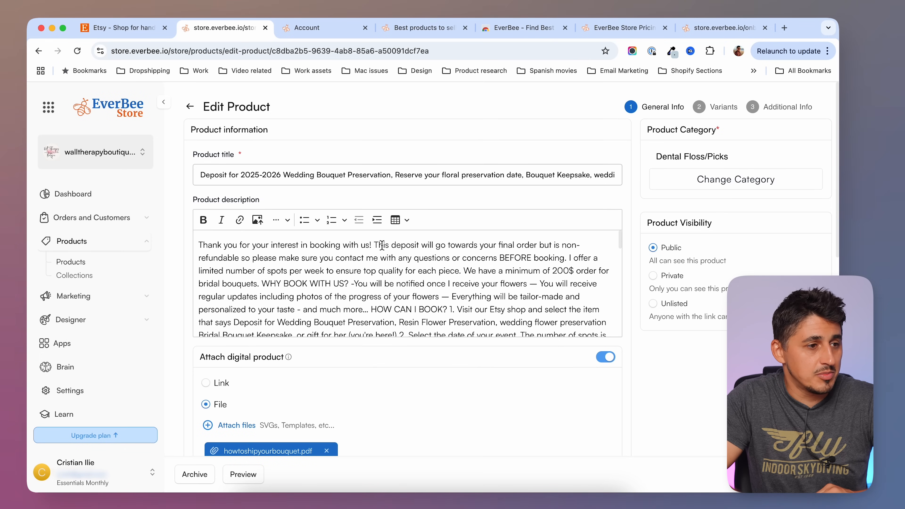
scroll(440, 424, down, 2)
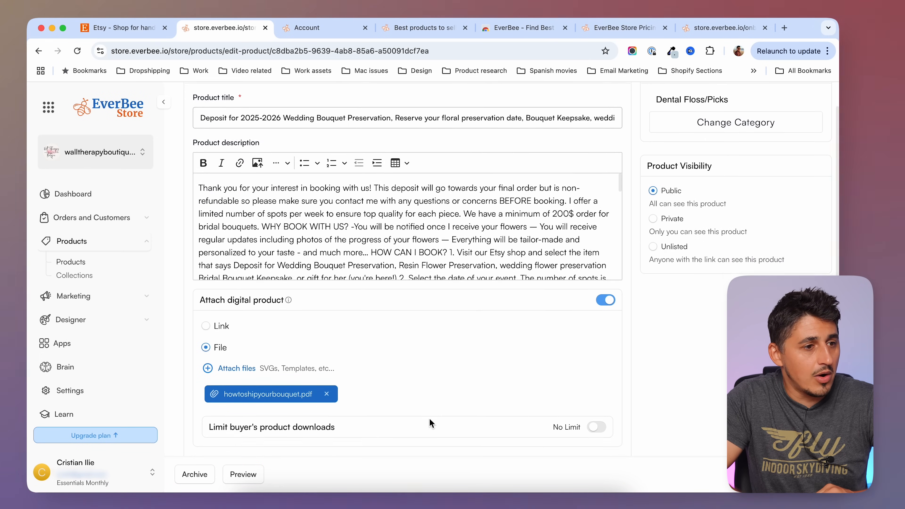
scroll(460, 403, down, 10)
scroll(459, 404, up, 8)
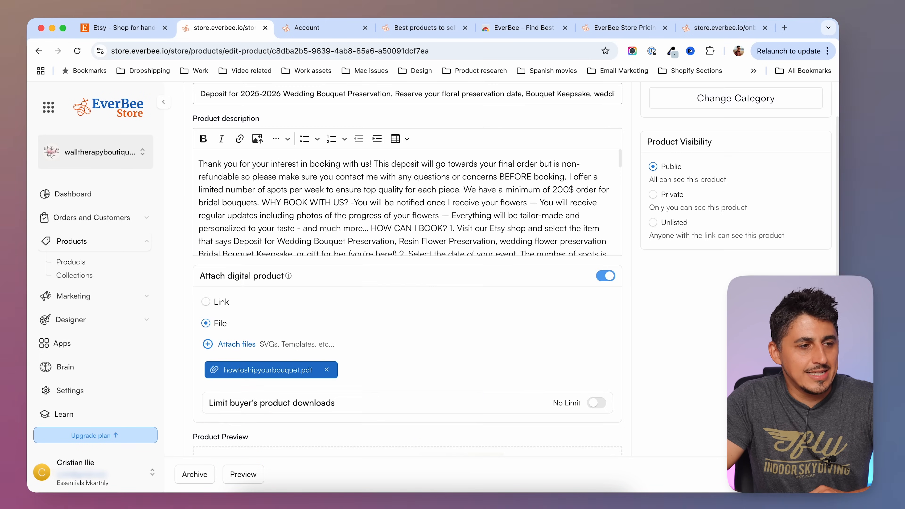
click(809, 474)
click(809, 473)
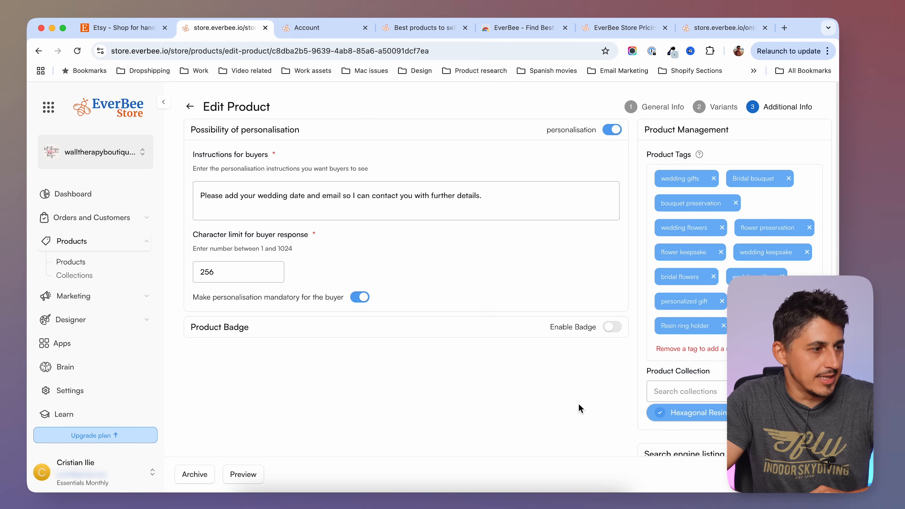
Go back to the dashboard and open the storefront at walltherapyboutique.myeverbee.com in a new browser tab
click(97, 194)
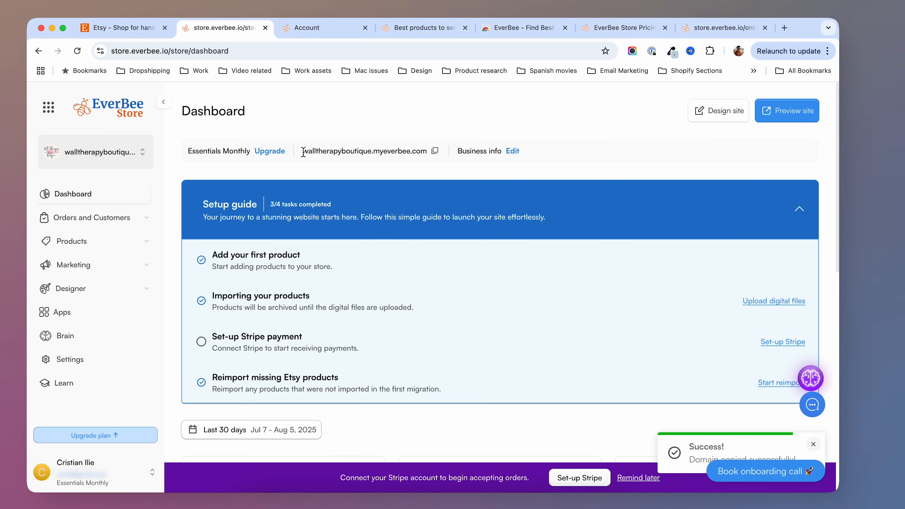
drag(303, 152, 370, 151)
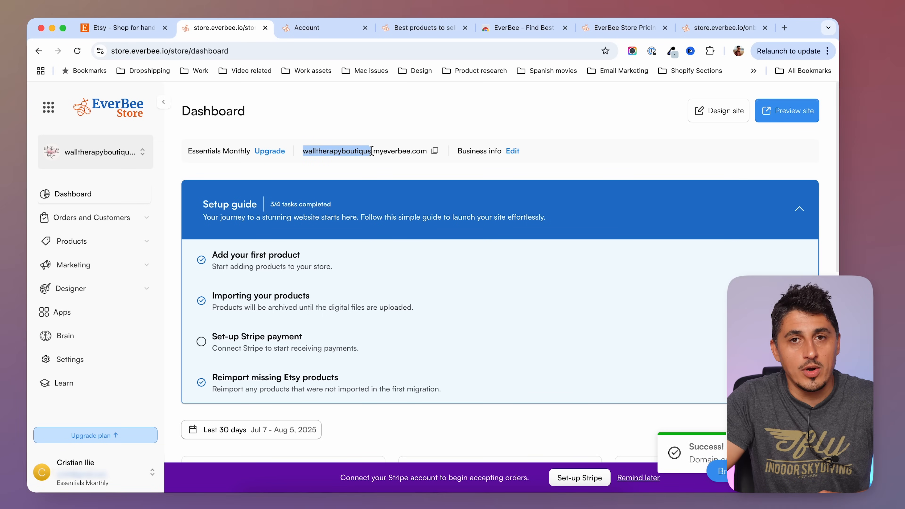
key(super+t)
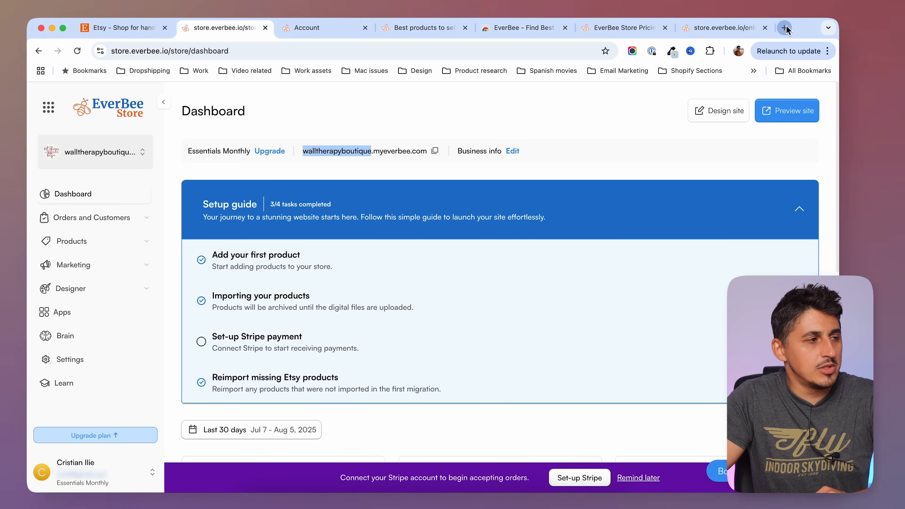
text(https://walltherapyboutique.myeverbee.com)
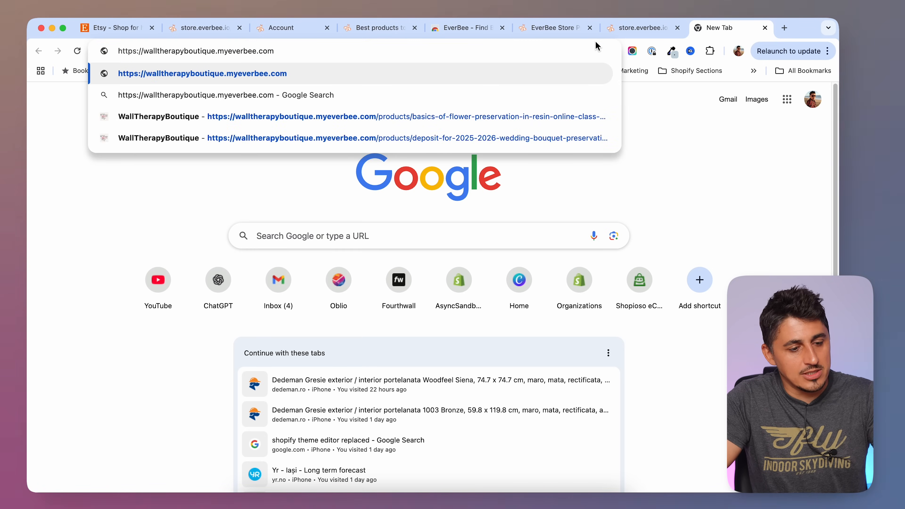
key(Return)
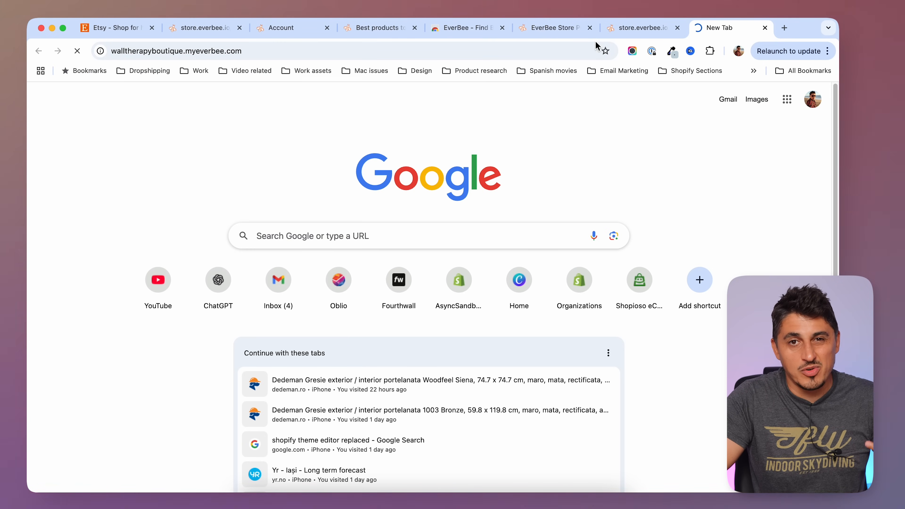
Look over the storefront home page's hero banner, product grid and collection filters
scroll(418, 305, down, 5)
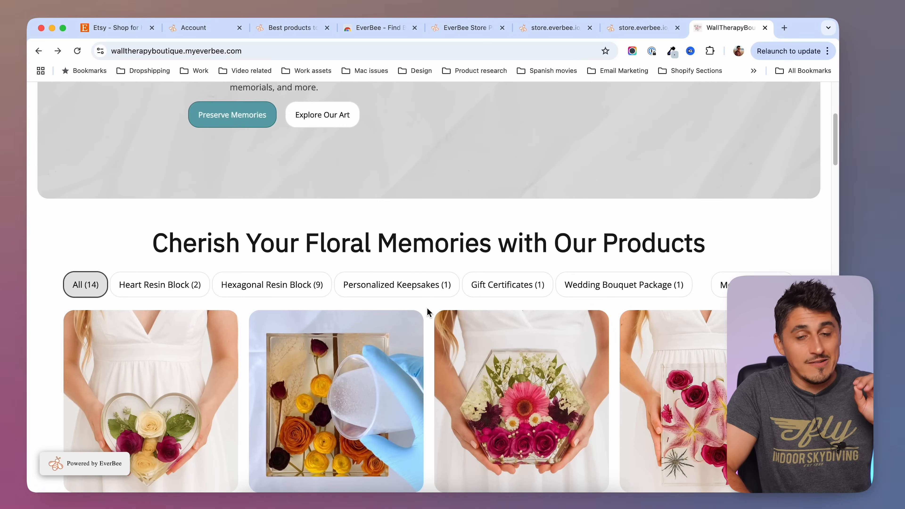
scroll(427, 308, down, 4)
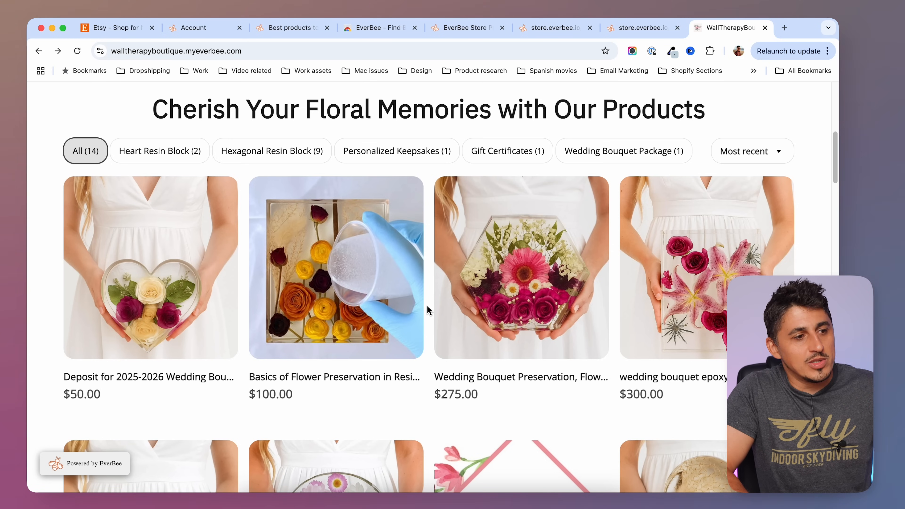
scroll(427, 310, down, 1)
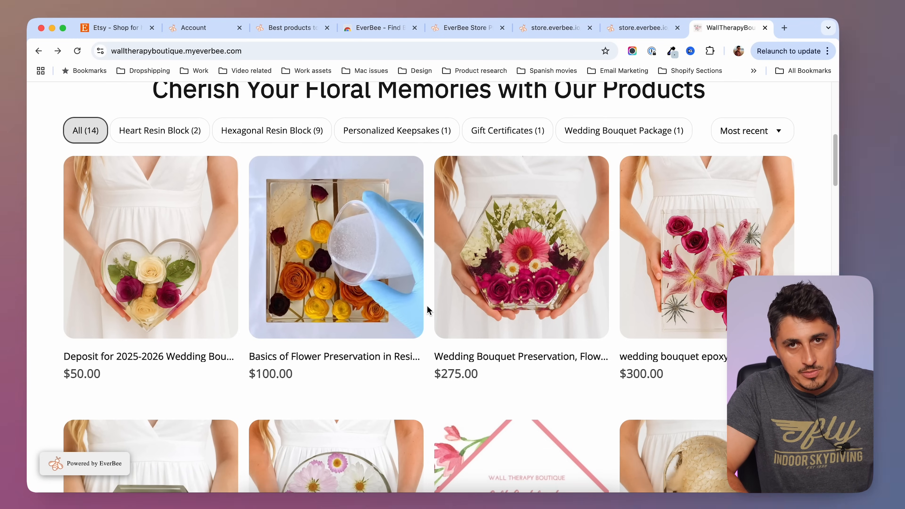
scroll(427, 309, down, 6)
scroll(447, 440, up, 15)
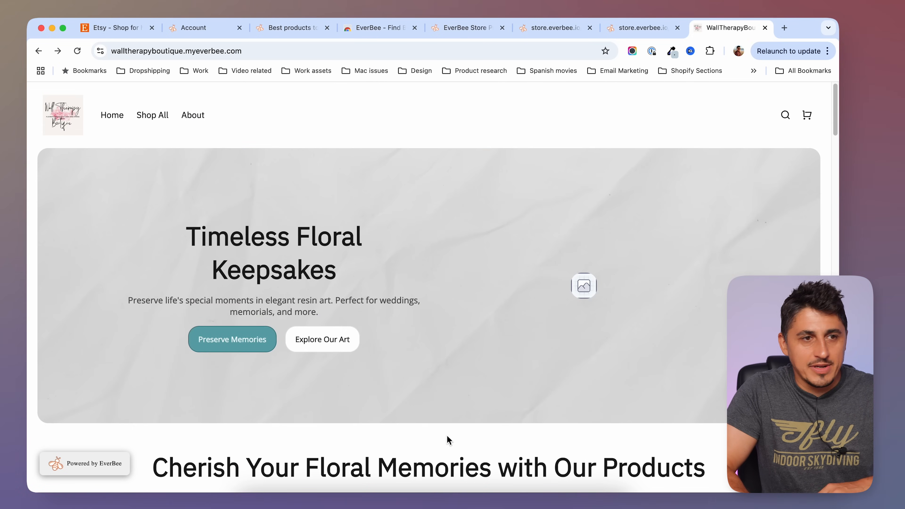
scroll(424, 351, down, 10)
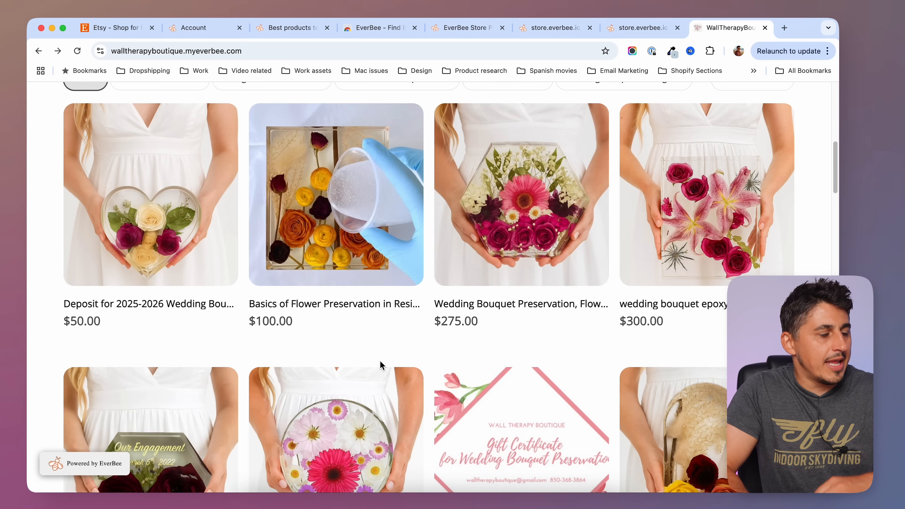
scroll(392, 327, up, 4)
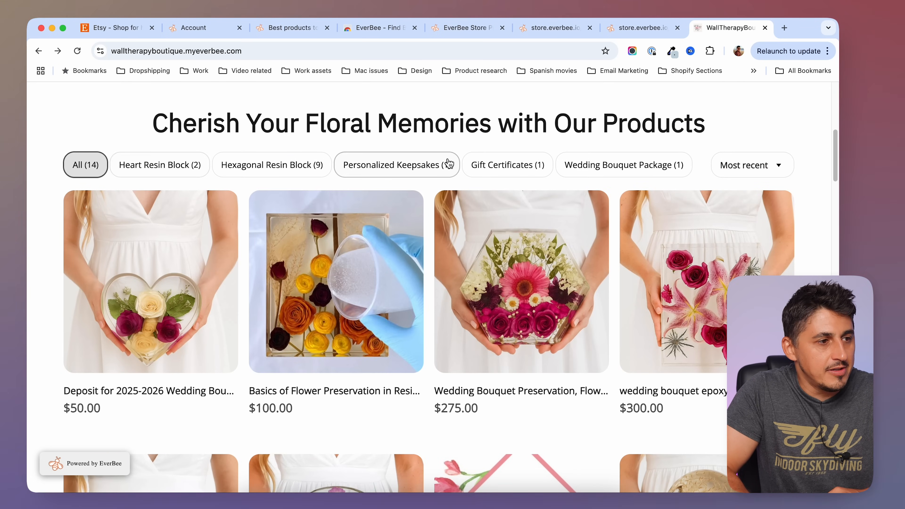
scroll(444, 287, down, 2)
Examine the home page's customer reviews, About Us, announcement, FAQ and policy sections down to the footer
scroll(445, 287, down, 20)
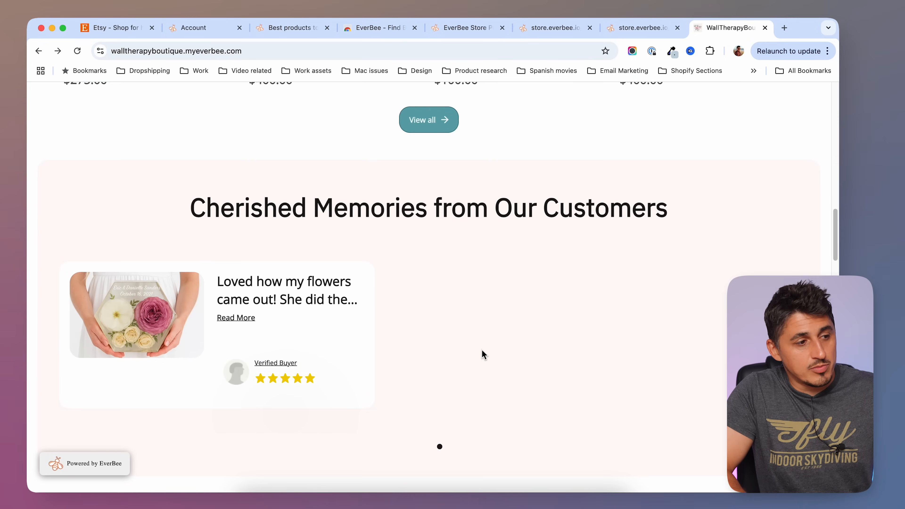
scroll(483, 354, down, 2)
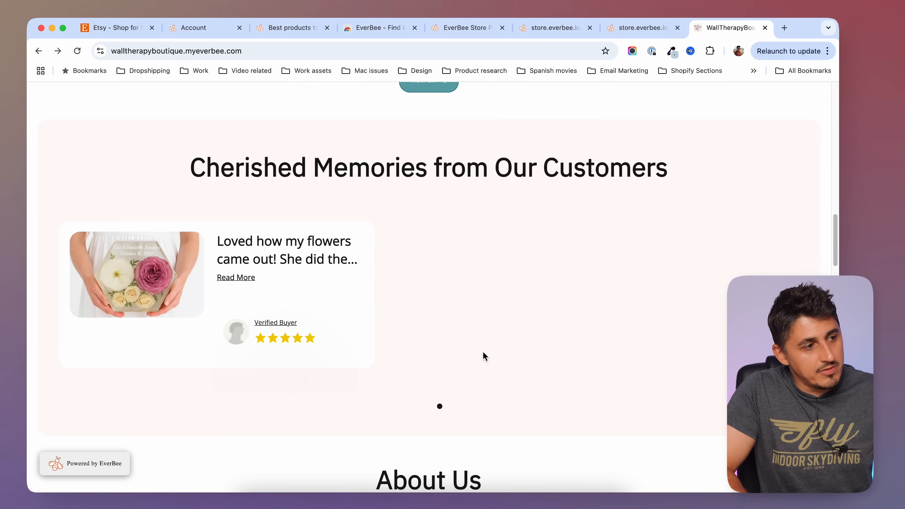
scroll(484, 355, down, 6)
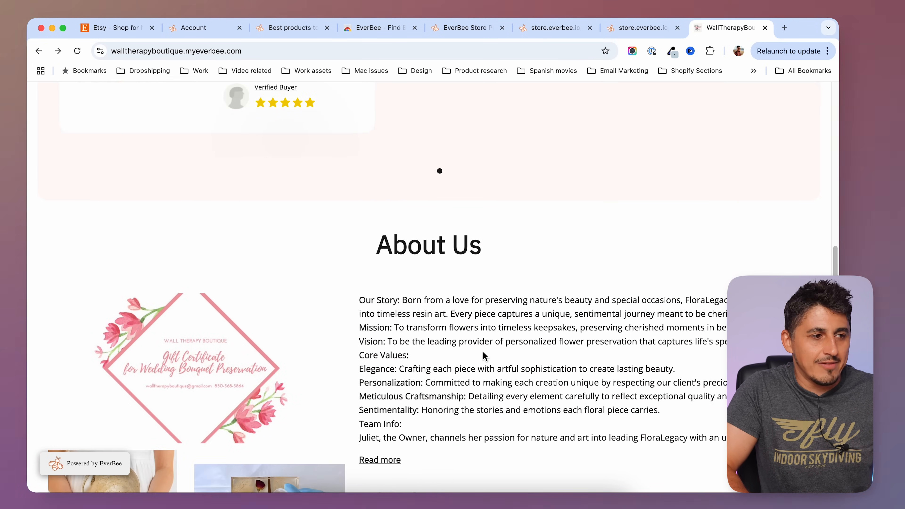
scroll(483, 354, down, 8)
scroll(448, 358, up, 1)
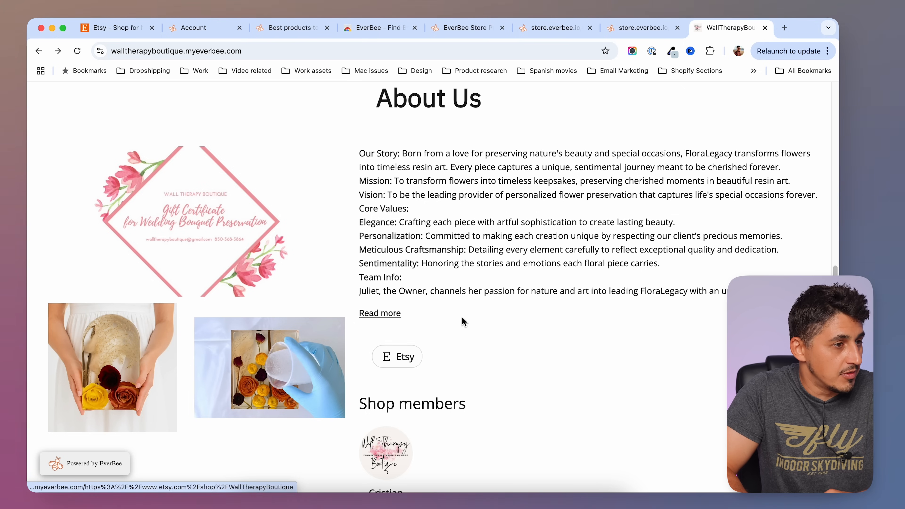
scroll(475, 138, up, 3)
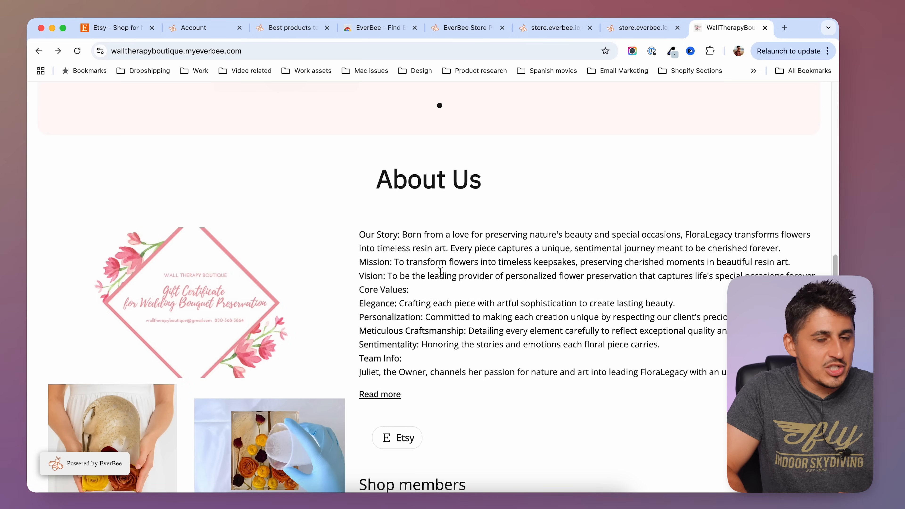
scroll(528, 334, down, 12)
scroll(528, 334, down, 6)
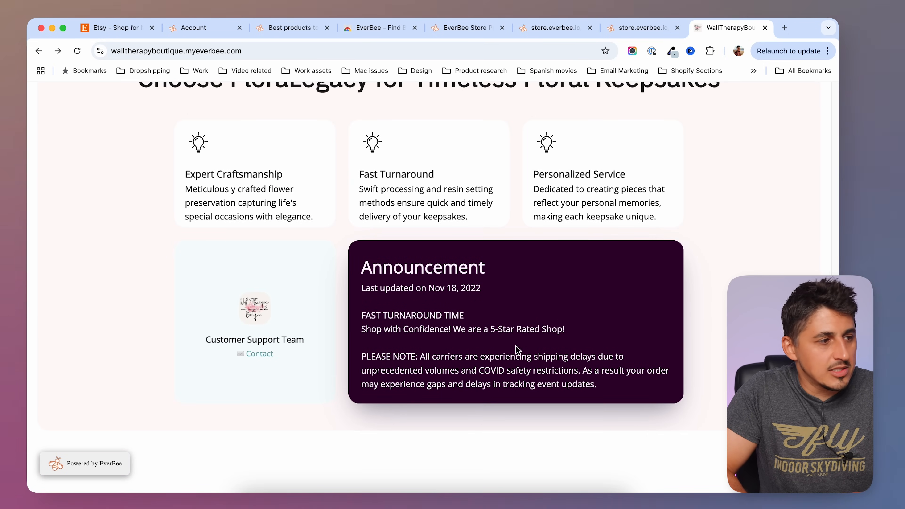
scroll(358, 165, down, 10)
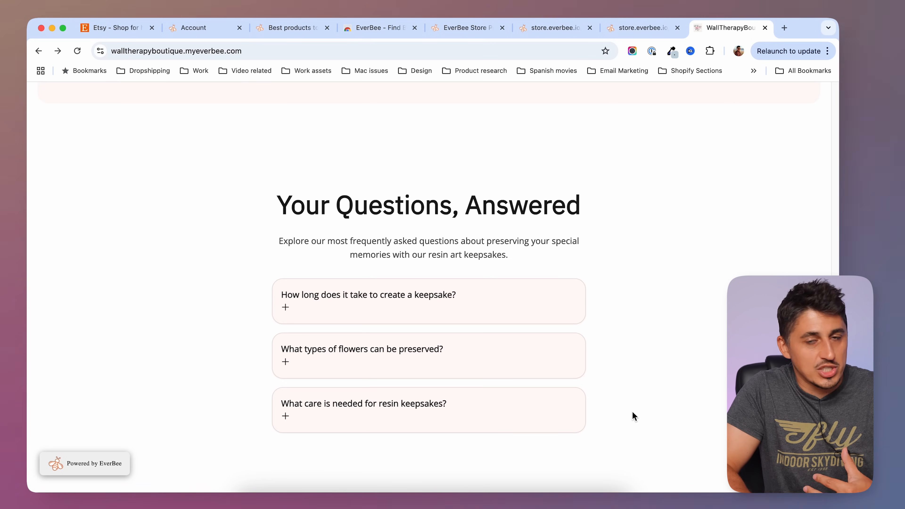
scroll(295, 367, down, 10)
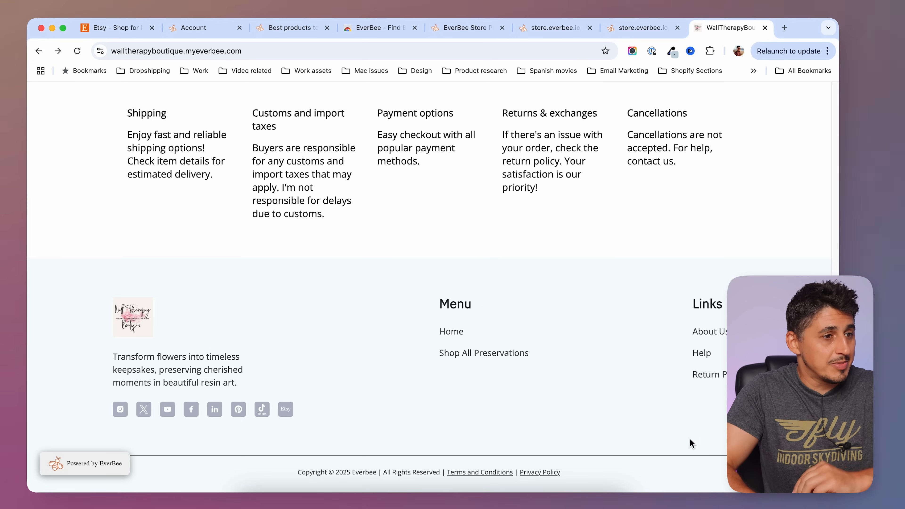
Open the product page of the $275.00 Wedding Bouquet Preservation, Flowers in Resin item from the home page's product grid
scroll(689, 442, up, 15)
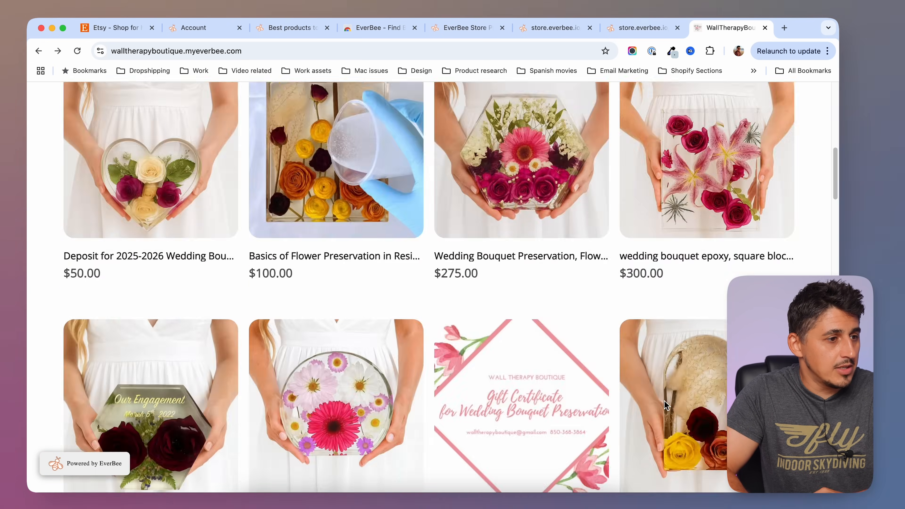
click(446, 249)
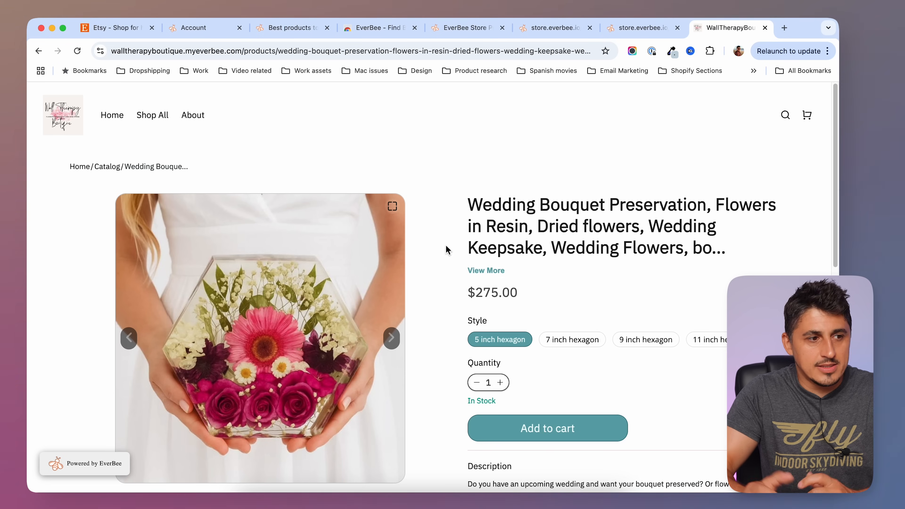
Try the 7 inch and 5 inch hexagon styles on the bouquet product page, ending with 9 inch hexagon selected
scroll(435, 279, down, 2)
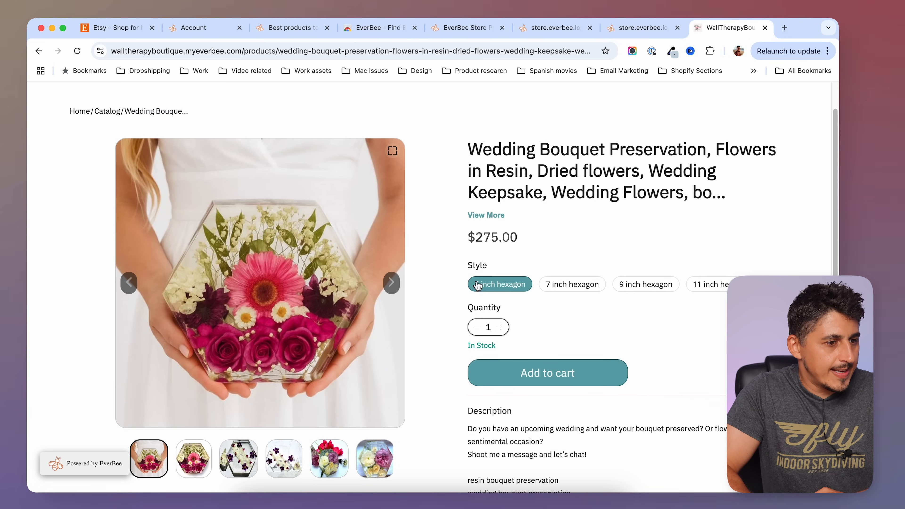
click(588, 289)
click(502, 290)
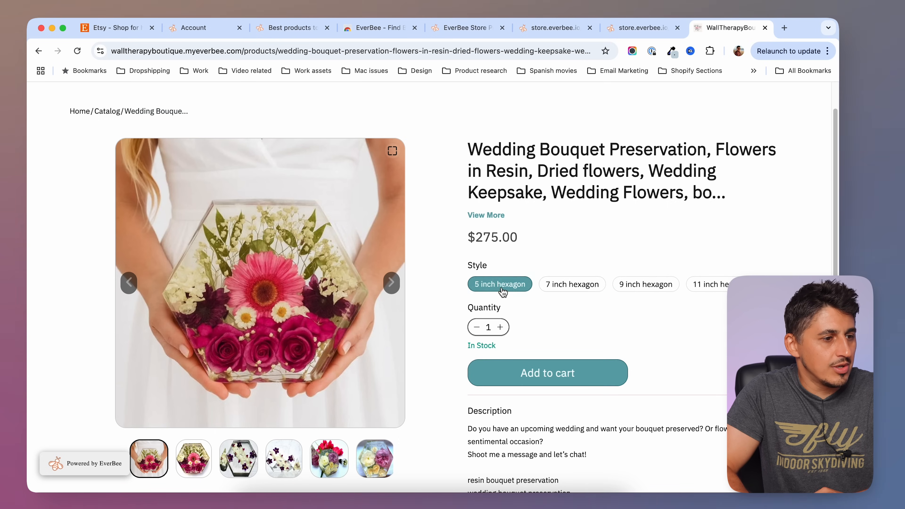
click(644, 284)
Expand the required personalisation section below the product description and activate its text box
scroll(699, 329, down, 1)
scroll(699, 329, down, 10)
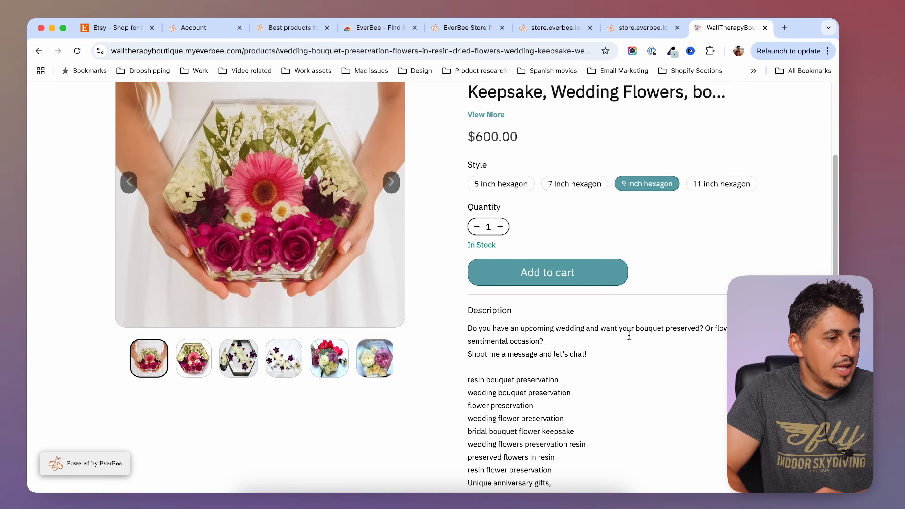
click(619, 326)
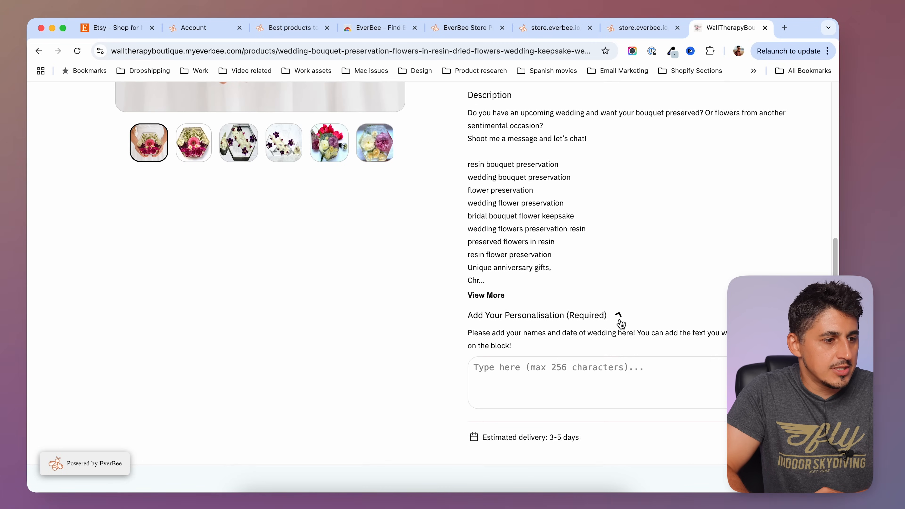
click(572, 373)
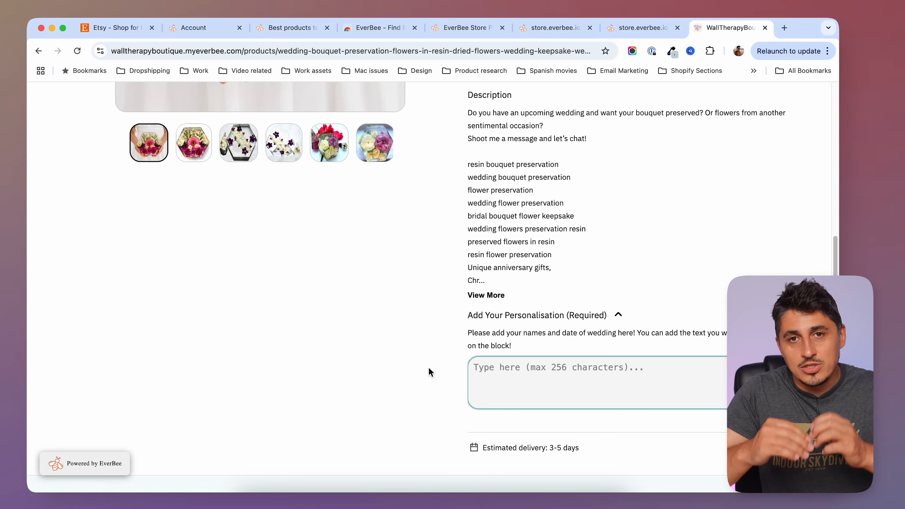
Finish viewing the product page, return to the storefront home page and look down its sections
scroll(429, 371, down, 3)
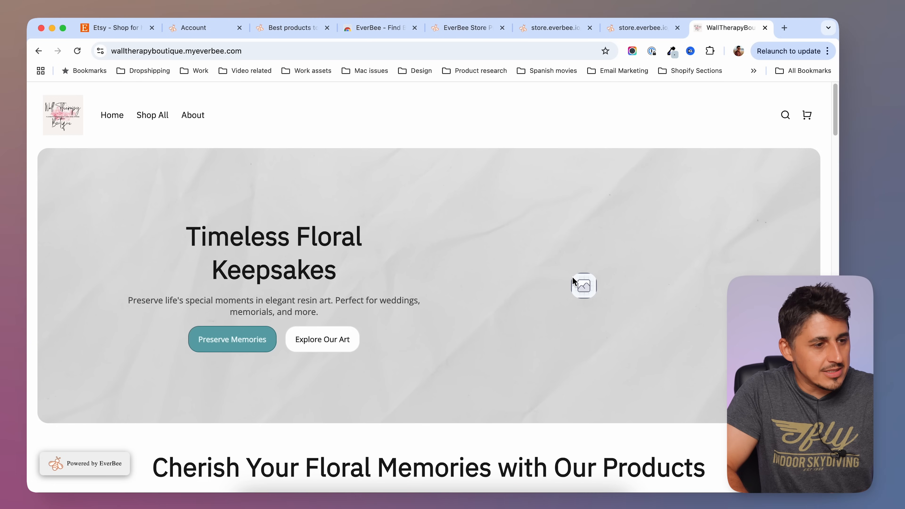
scroll(572, 279, down, 15)
scroll(574, 267, down, 6)
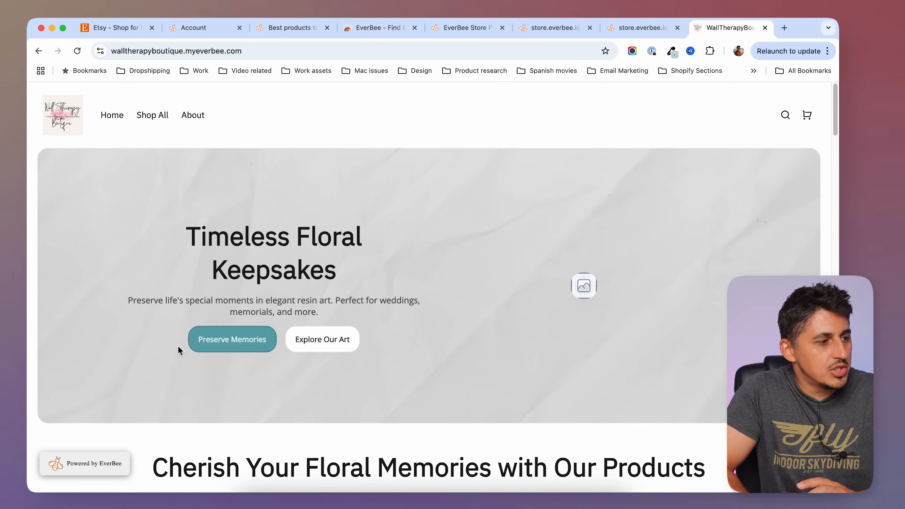
Return to the EverBee Store dashboard, open the site designer and look over the home page's sections
click(637, 29)
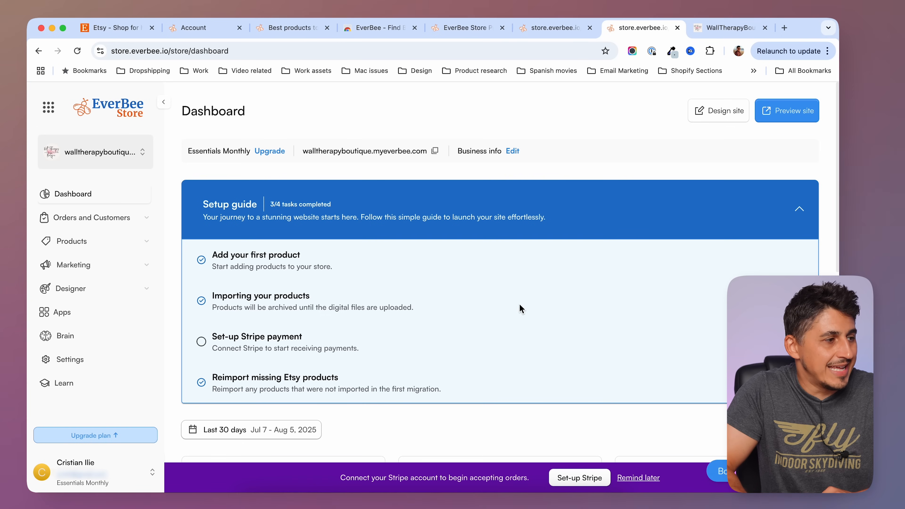
click(723, 118)
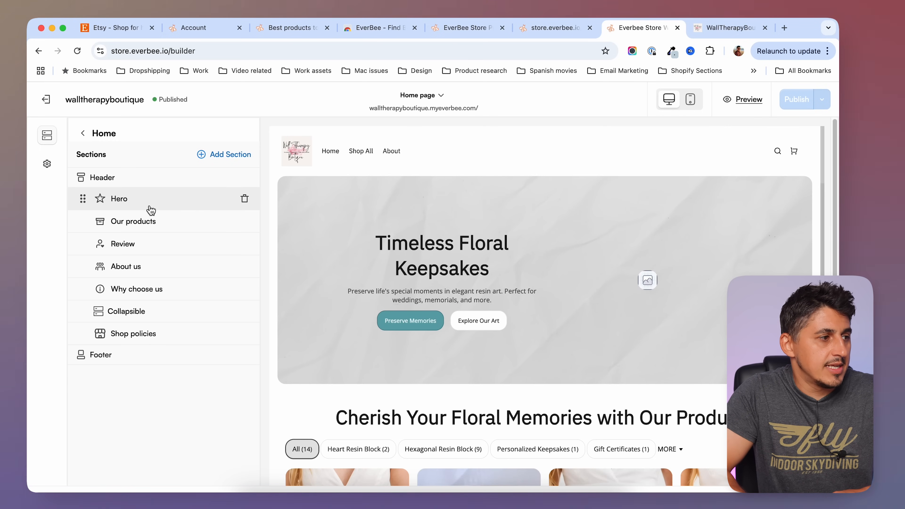
scroll(417, 424, down, 5)
scroll(416, 424, down, 5)
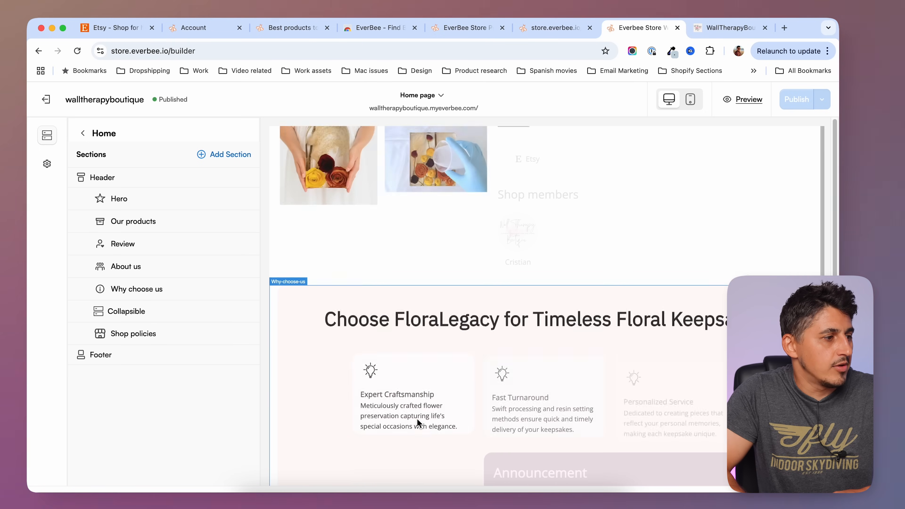
scroll(417, 424, up, 5)
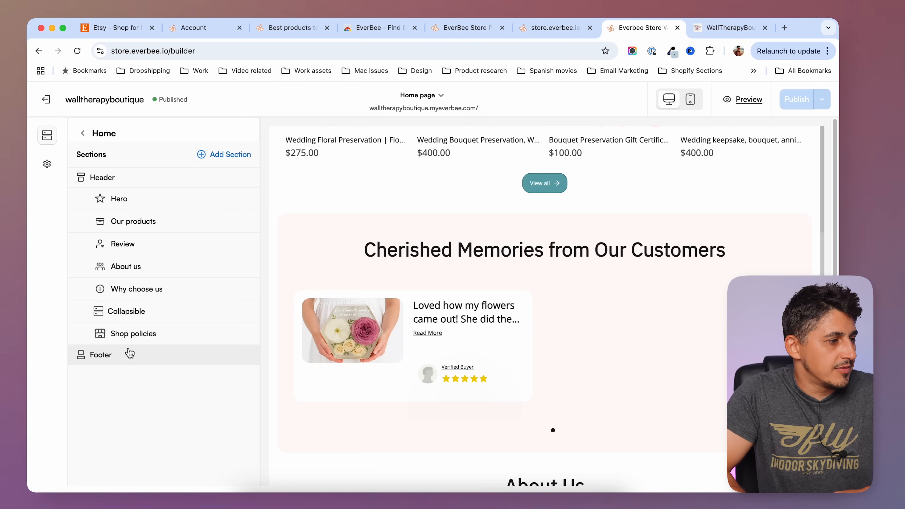
Add a Multicolumn section to the home page and move it below Shop policies, directly above the Footer
click(204, 156)
scroll(299, 314, down, 3)
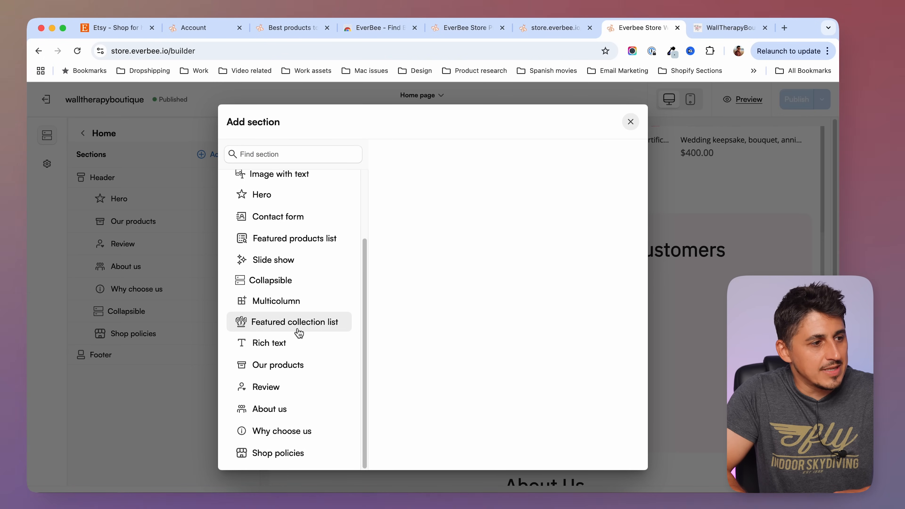
click(281, 300)
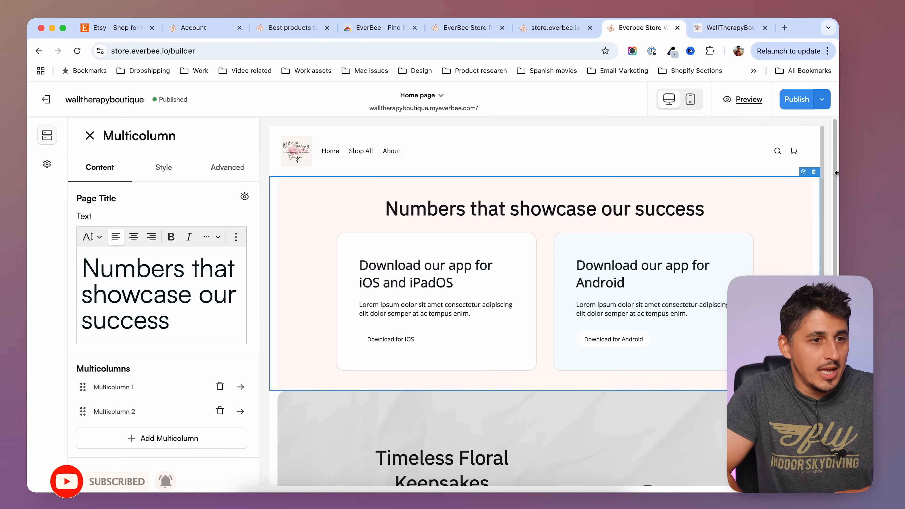
click(89, 135)
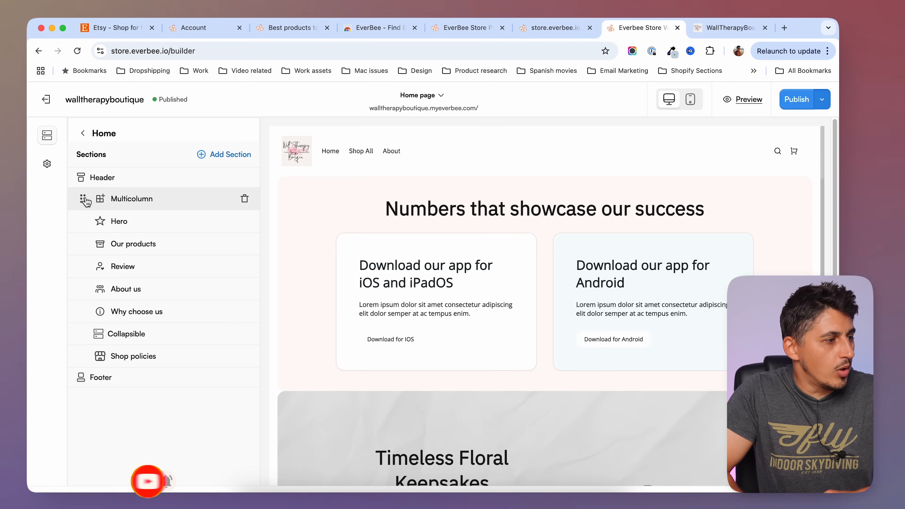
drag(83, 198, 85, 380)
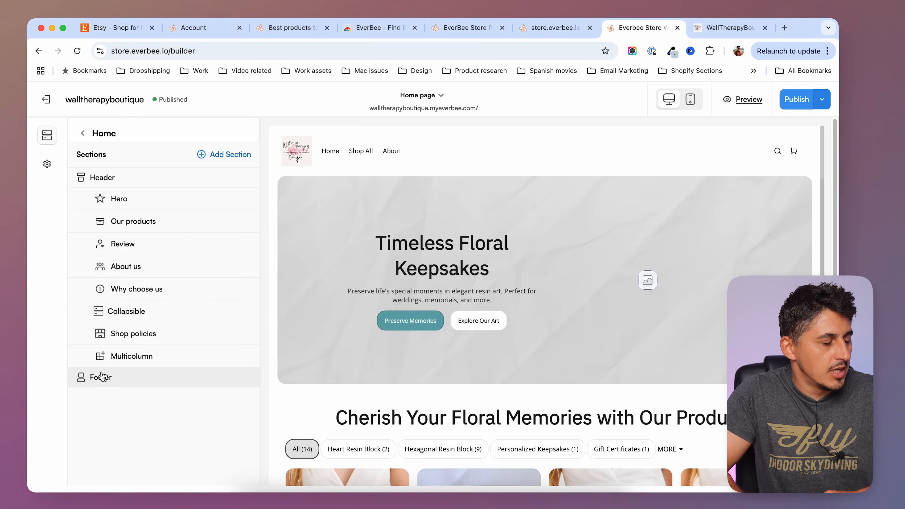
Look over the Multicolumn section's content, style and advanced settings, and return to the section list
click(185, 360)
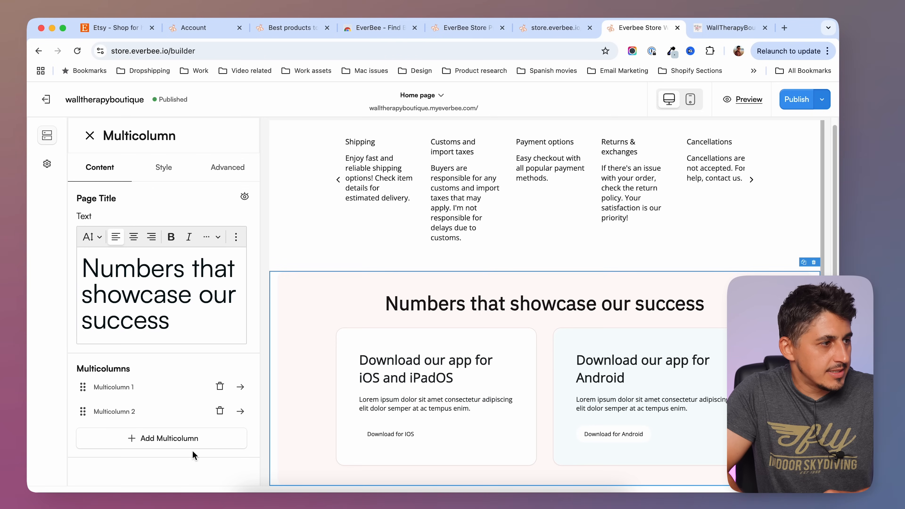
click(163, 169)
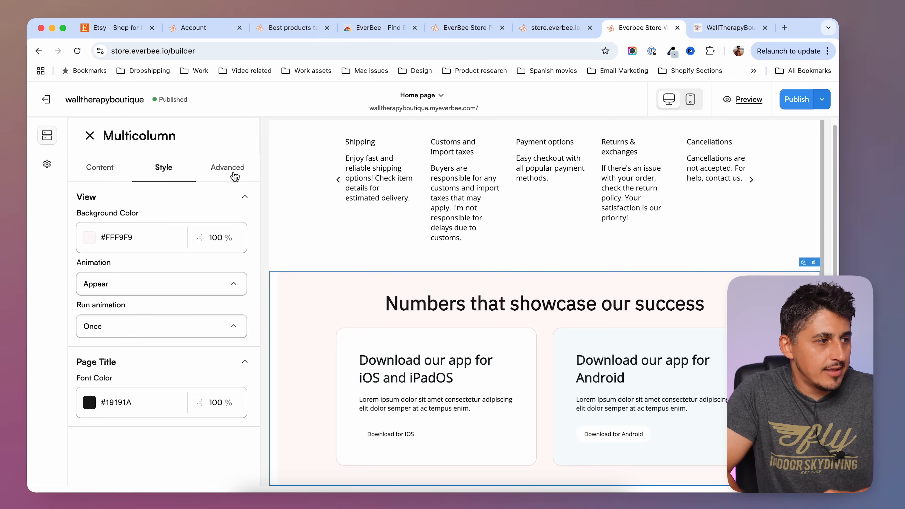
click(228, 167)
click(89, 135)
click(198, 351)
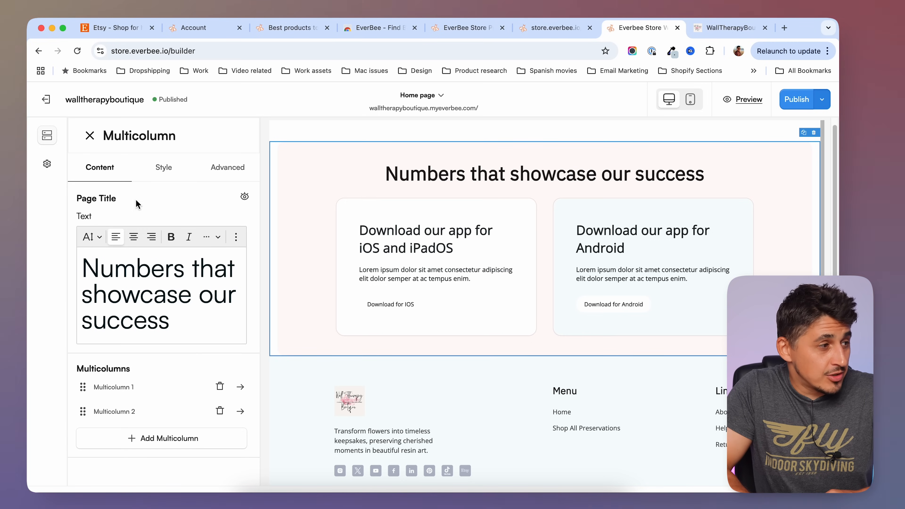
click(90, 136)
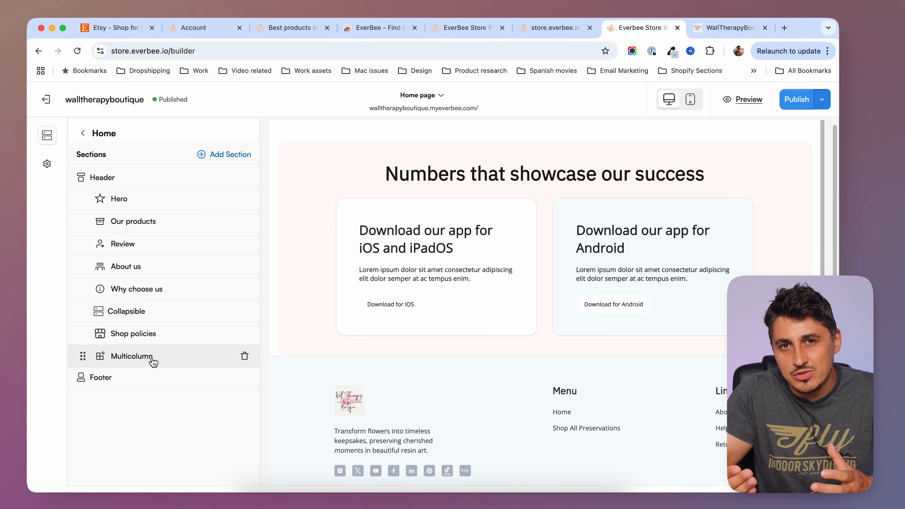
Publish the updated home page and open its preview in a new browser tab to look it over
scroll(371, 312, down, 2)
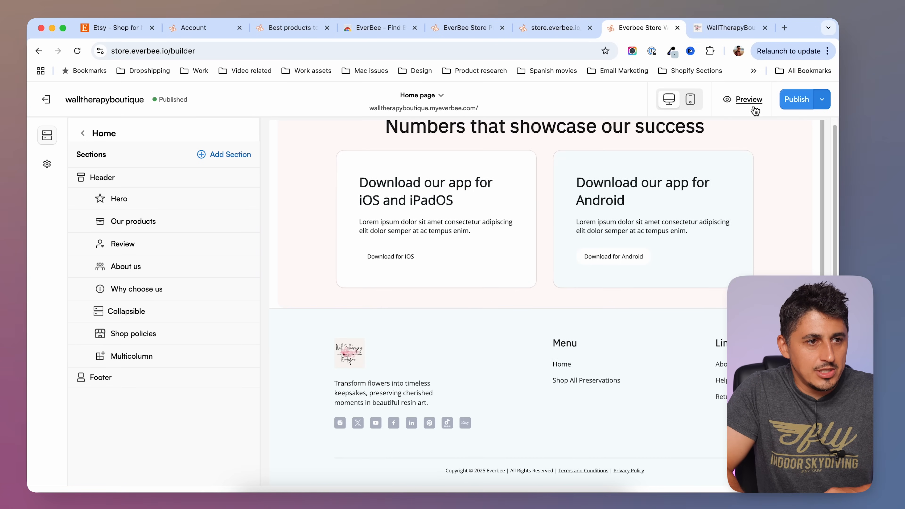
click(796, 104)
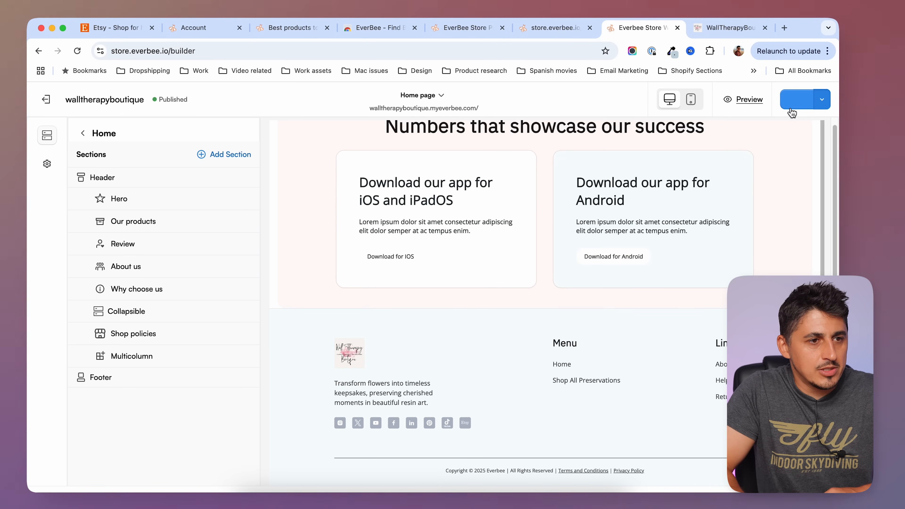
click(755, 107)
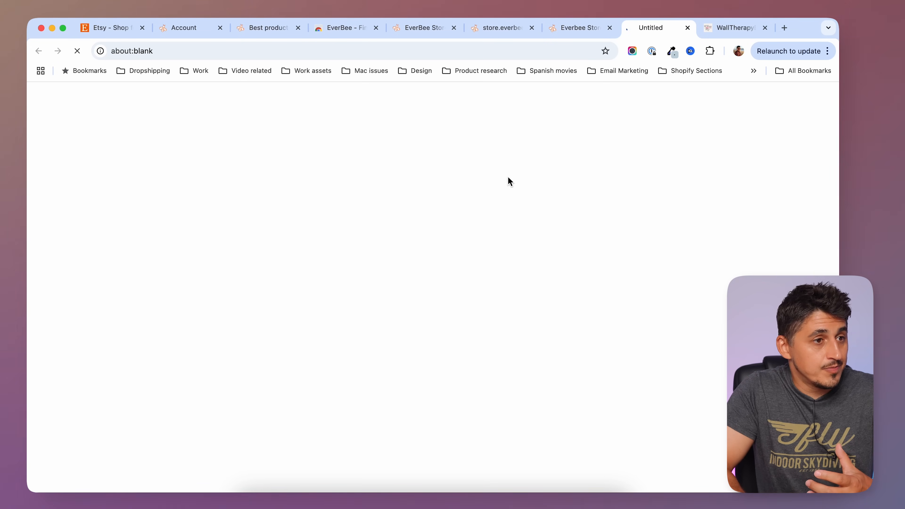
scroll(600, 198, down, 20)
scroll(607, 203, up, 10)
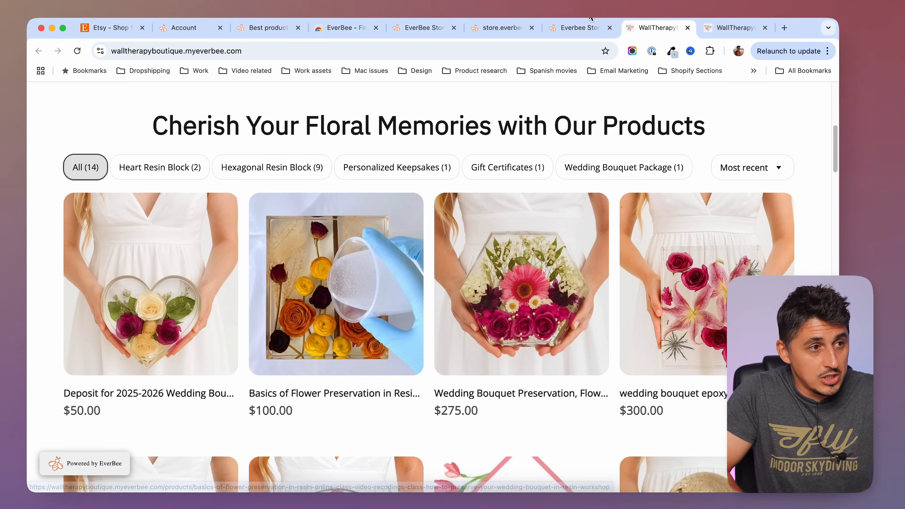
Leave the designer and reset the website from the general site settings, confirming the site deletion
click(584, 28)
click(46, 99)
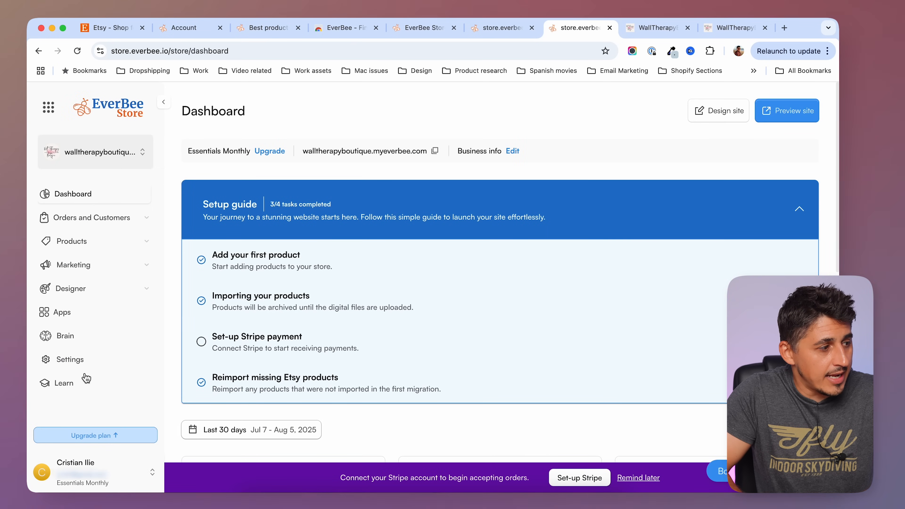
click(71, 359)
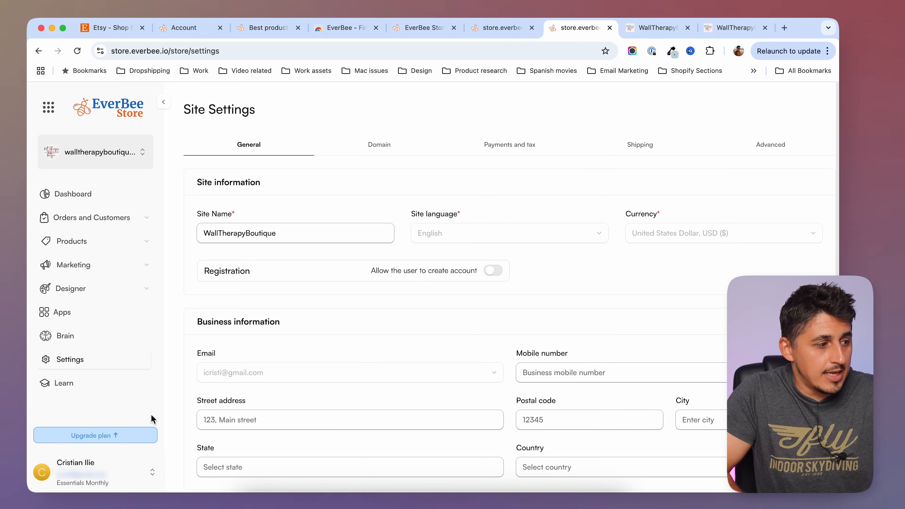
scroll(192, 424, down, 5)
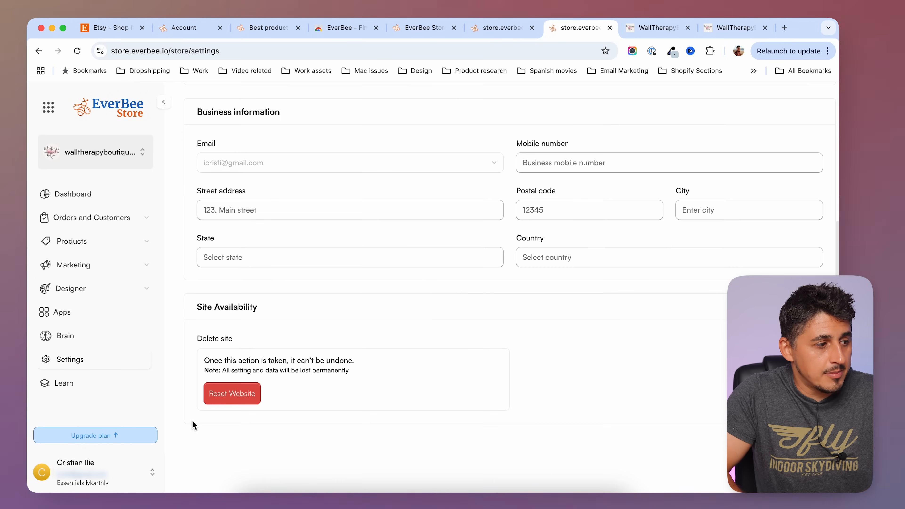
click(237, 399)
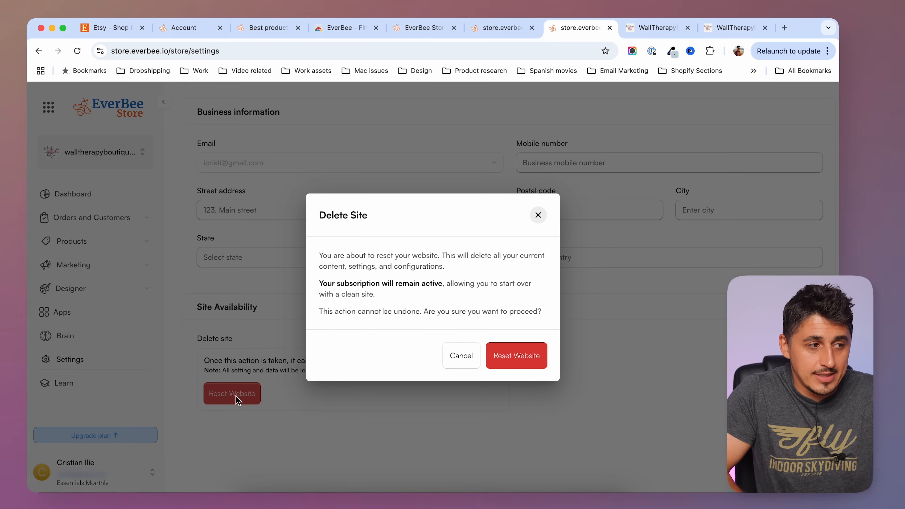
click(522, 361)
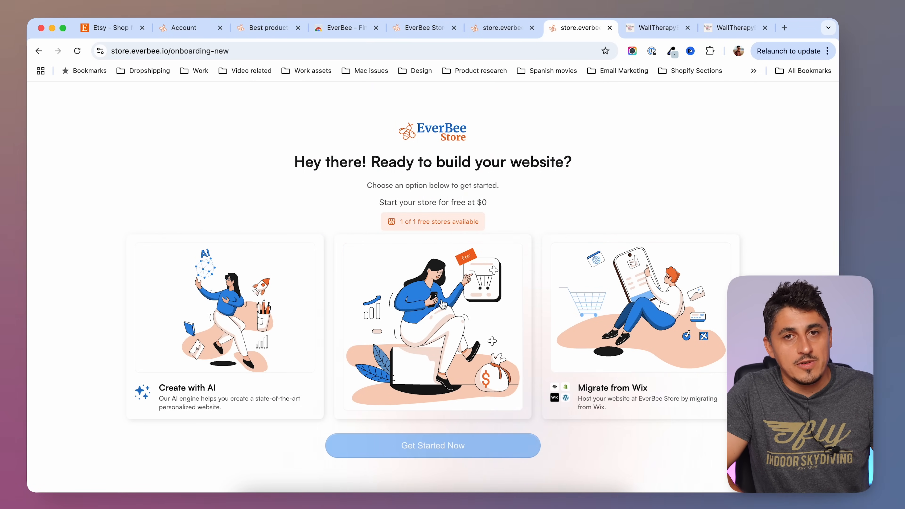
Choose Create with AI as the way to build the new website and start the setup
click(472, 362)
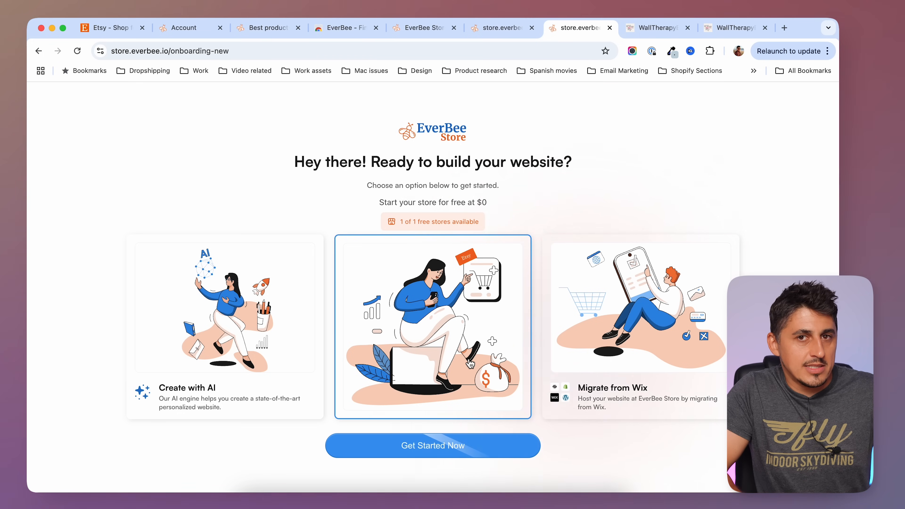
click(260, 347)
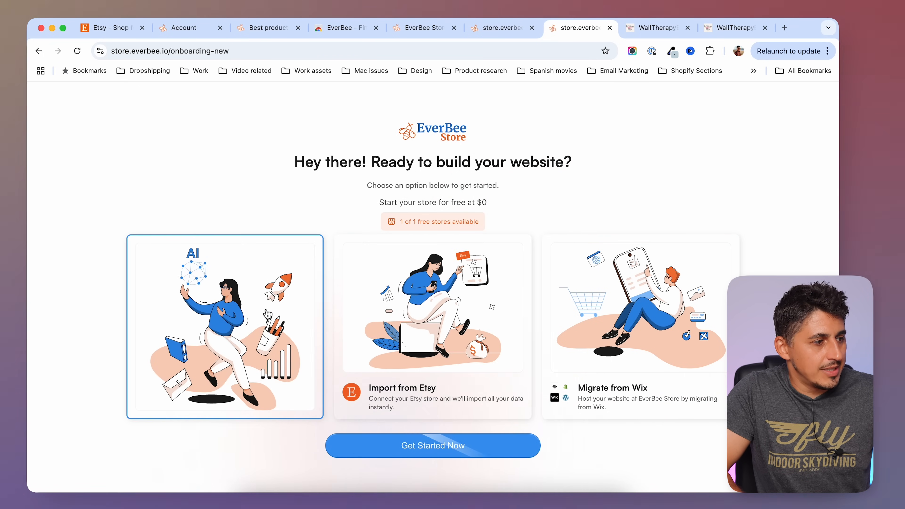
click(447, 450)
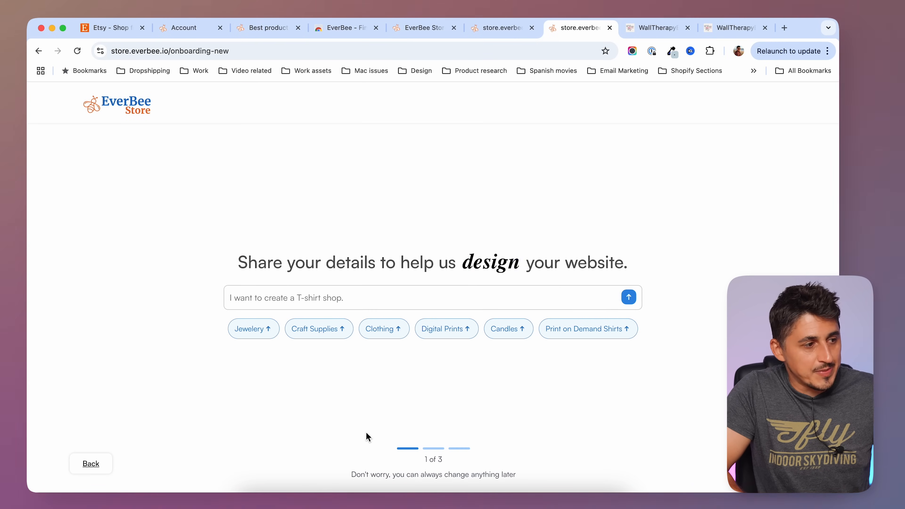